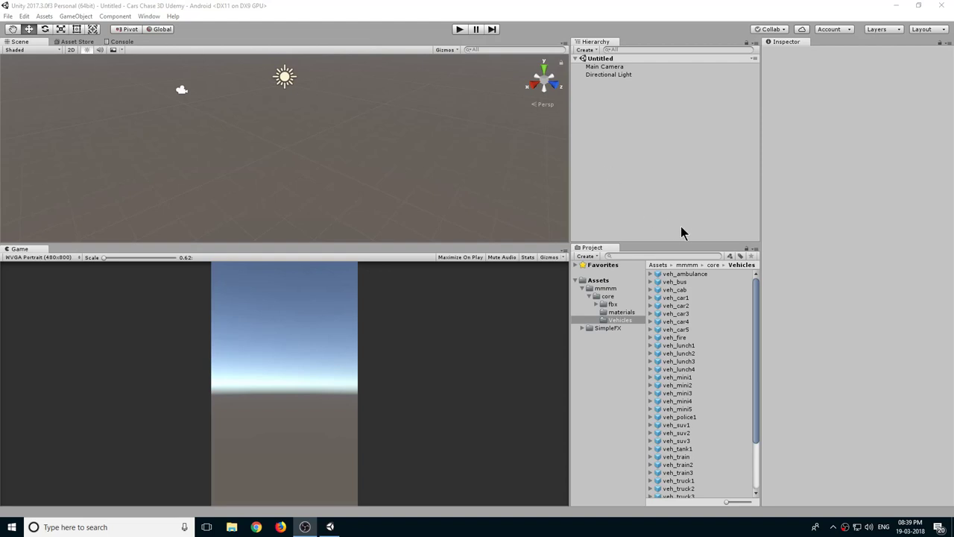
# Resize the Hierarchy/Project and Scene/Game splits so the Project panel and Game view grow slightly
pyautogui.moveTo(673, 242); pyautogui.dragTo(675, 226)
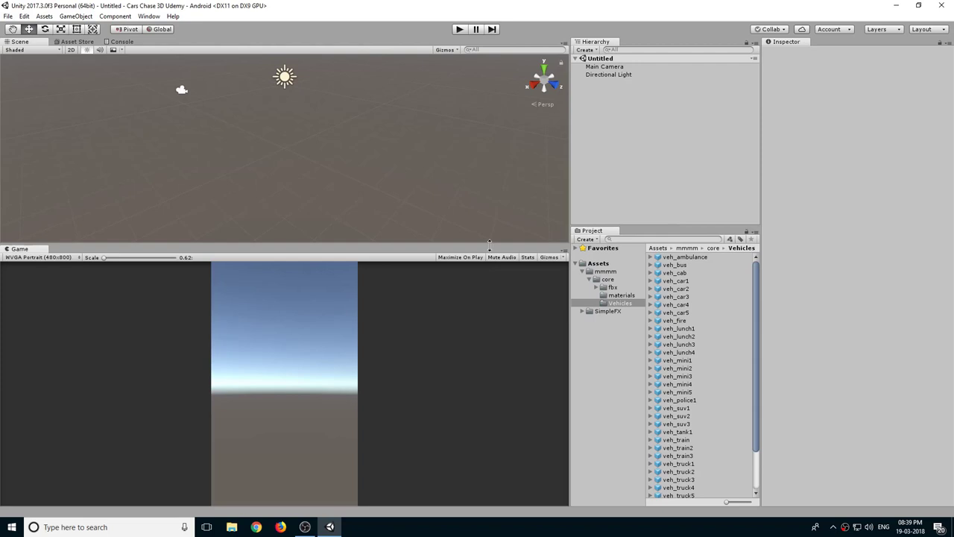
pyautogui.moveTo(489, 242); pyautogui.dragTo(490, 234)
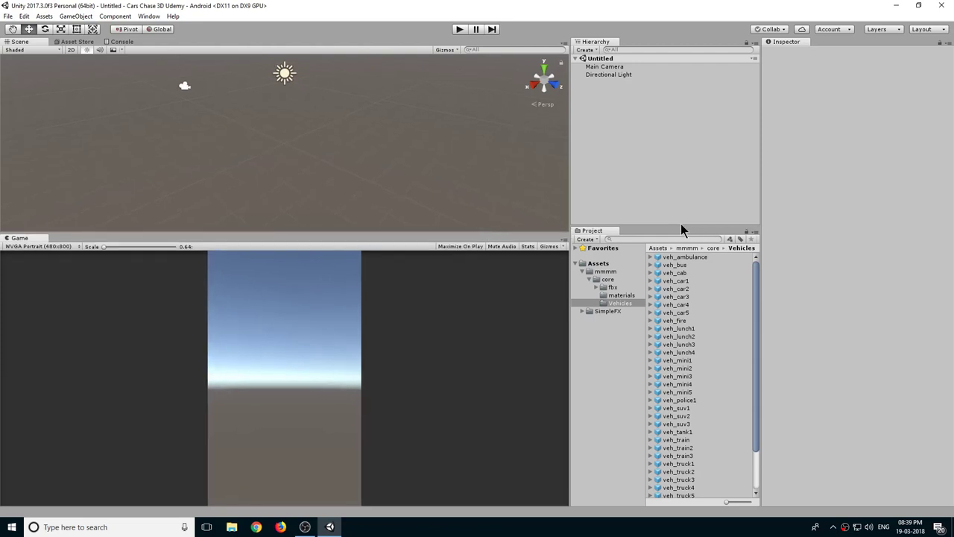
pyautogui.moveTo(681, 228); pyautogui.dragTo(687, 234)
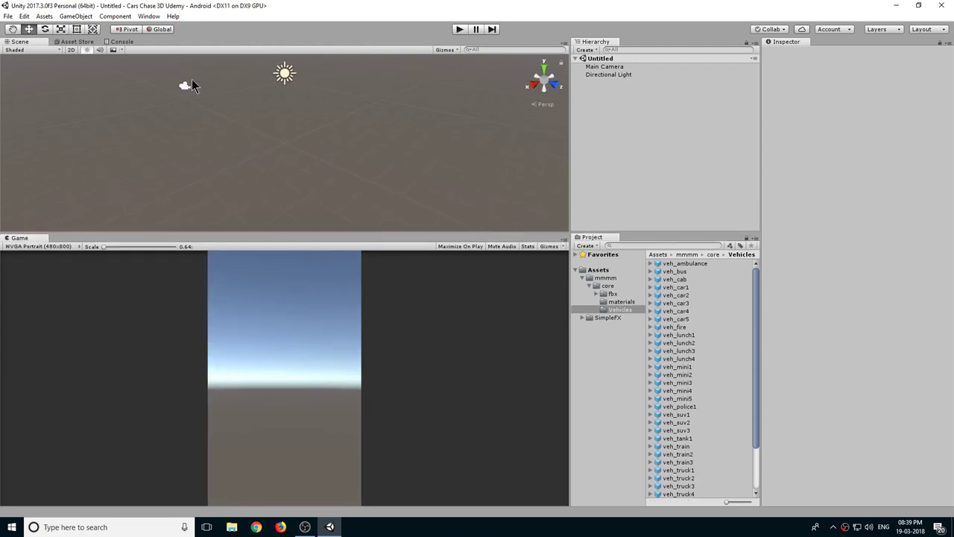
# Save the untitled scene with File > Save Scene as... under the name GameScene
pyautogui.click(9, 16)
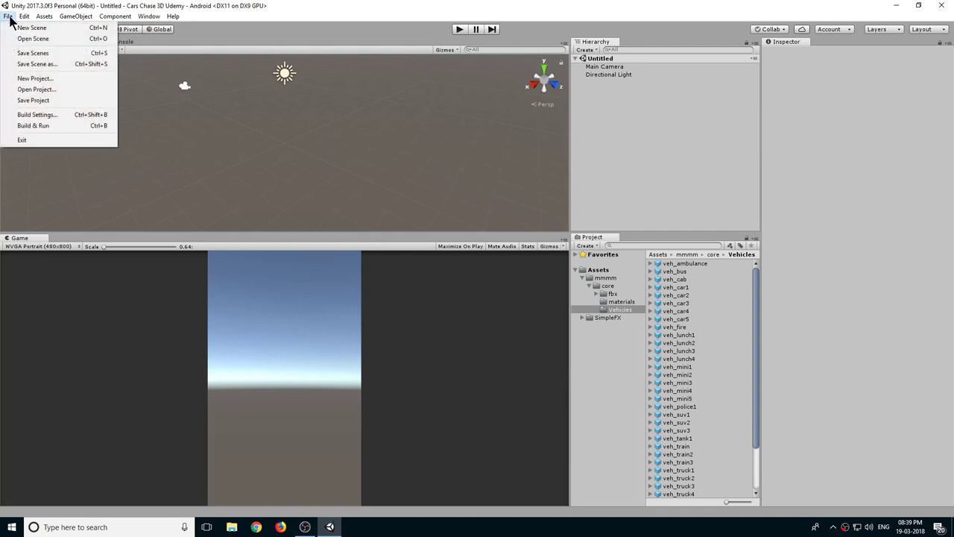
pyautogui.click(30, 65)
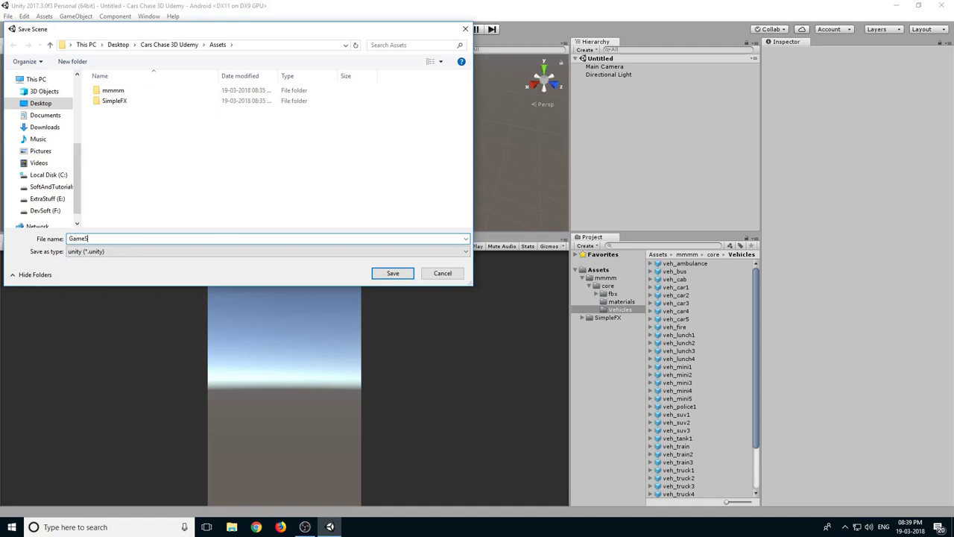
pyautogui.write('GameScene')
pyautogui.press('Return')
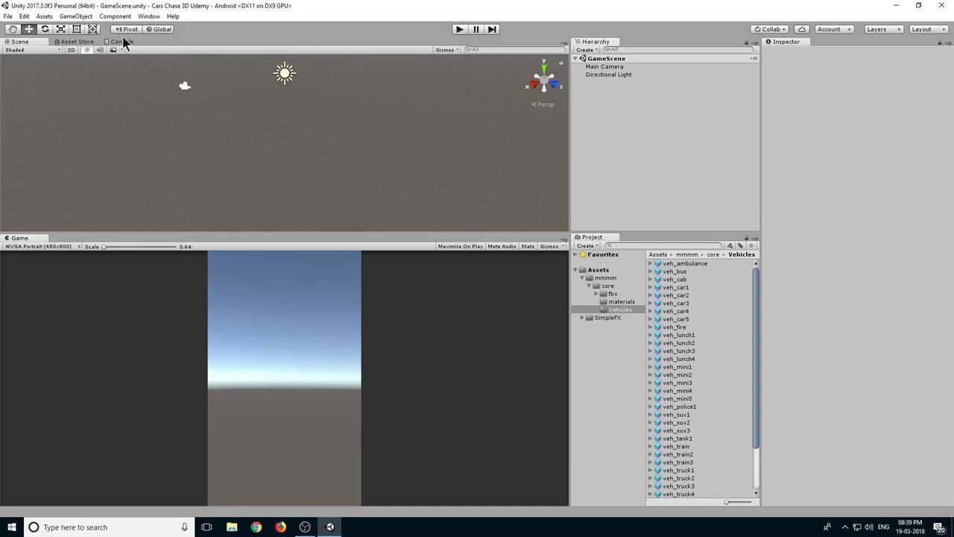
# Open the Asset Store window and search for 'ProBuil'
pyautogui.click(149, 17)
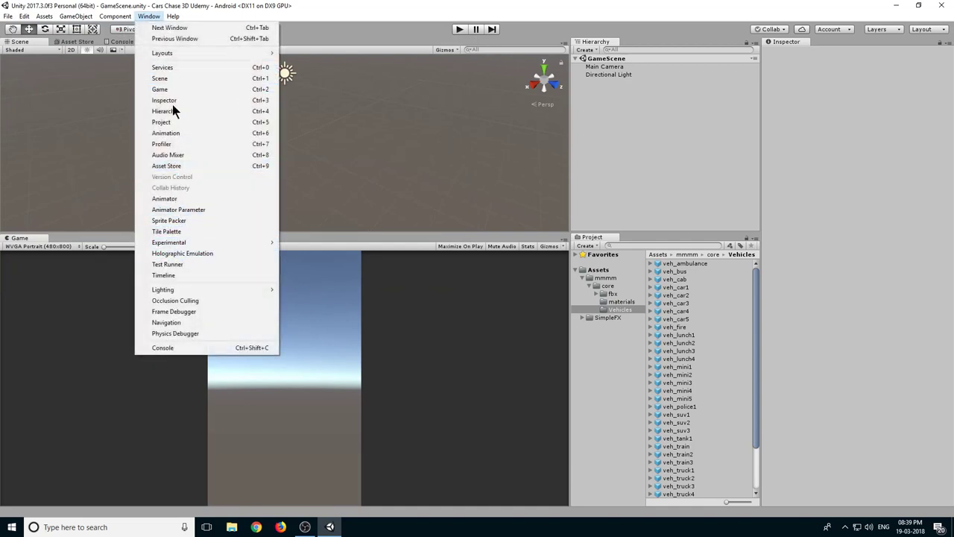
pyautogui.click(171, 167)
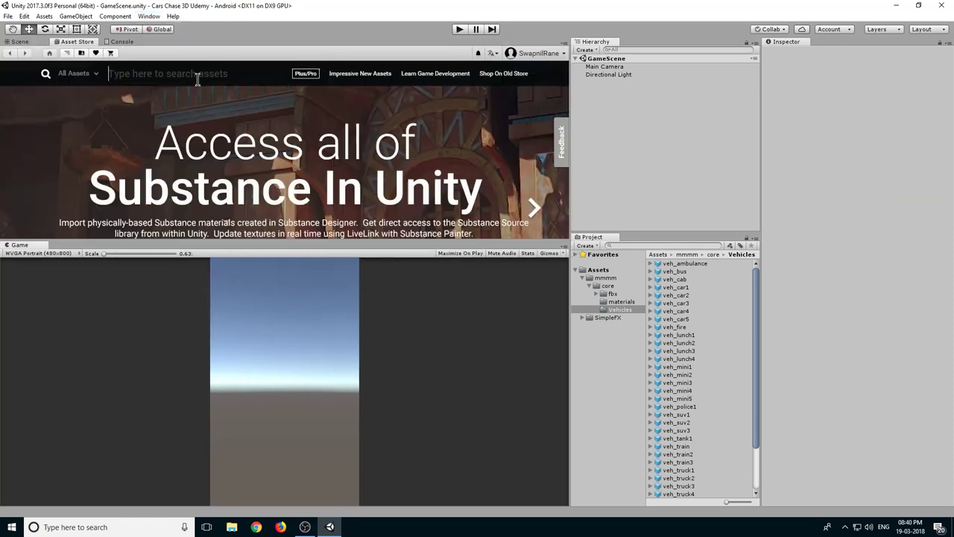
pyautogui.click(202, 80)
pyautogui.write('ProBuil')
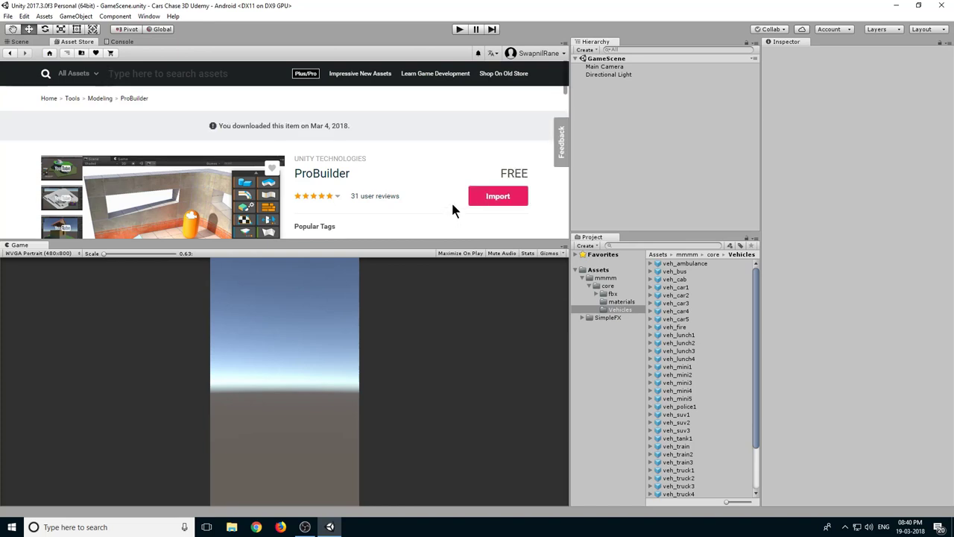
# Import the free ProBuilder package from its Asset Store page
pyautogui.scroll(-1, 496, 202)
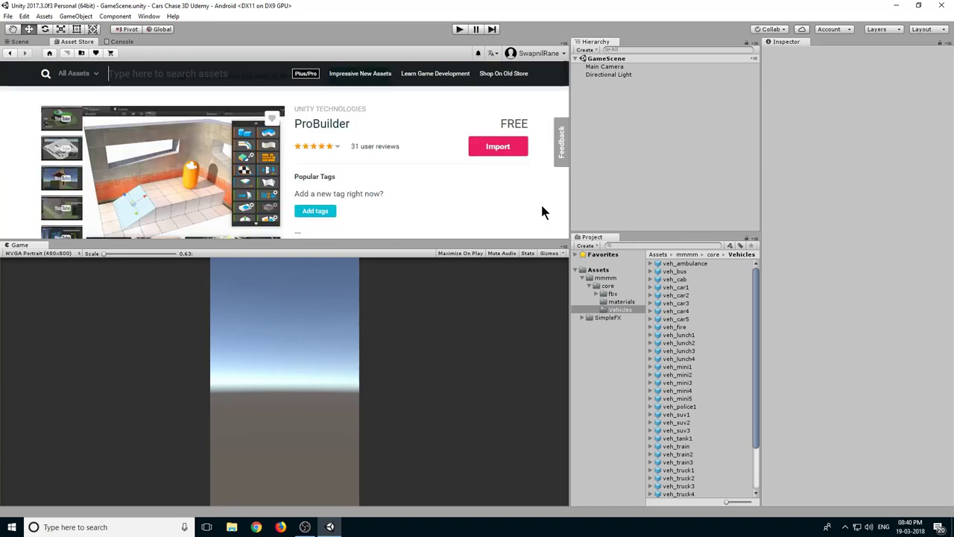
pyautogui.click(506, 154)
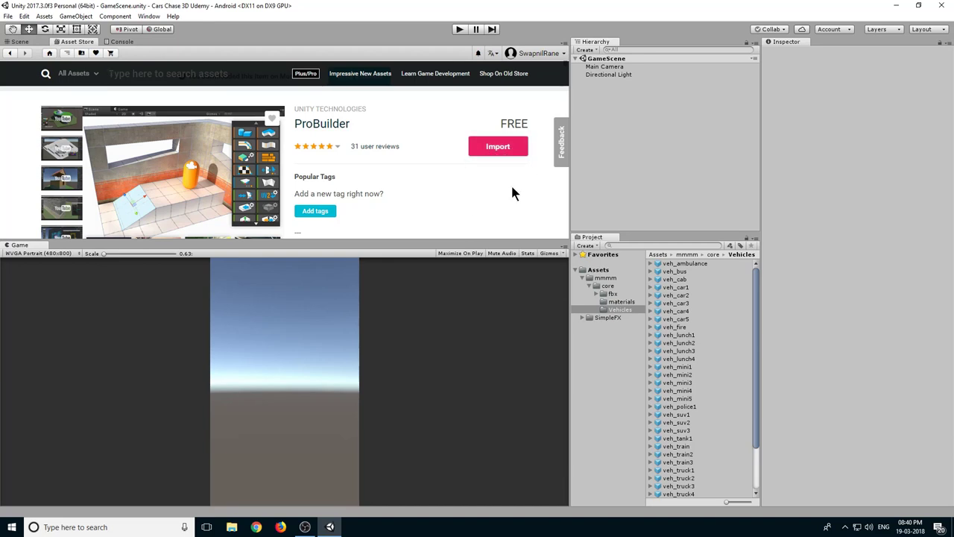
pyautogui.click(497, 147)
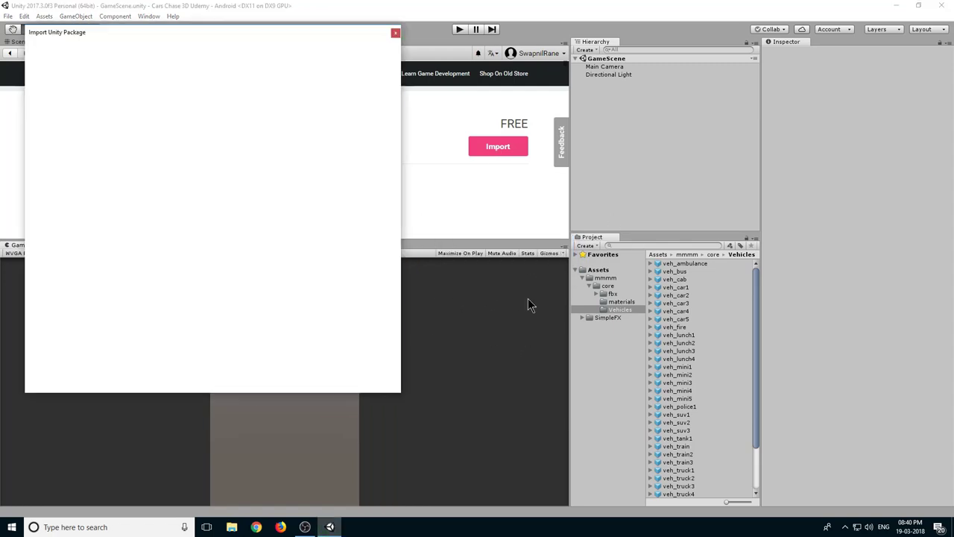
# Import all ProBuilder package files and approve the API update with 'I Made a Backup. Go Ahead!'
pyautogui.scroll(-20, 199, 240)
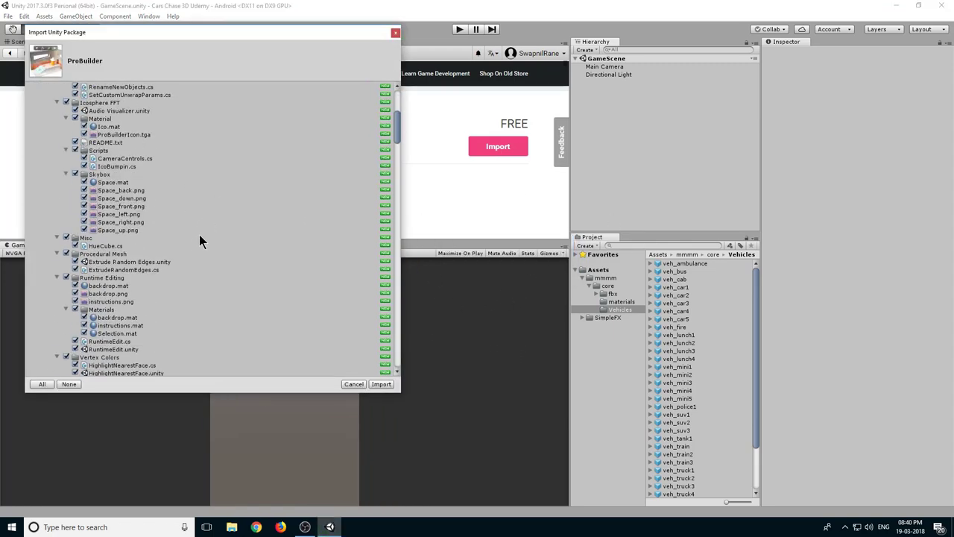
pyautogui.scroll(-20, 200, 237)
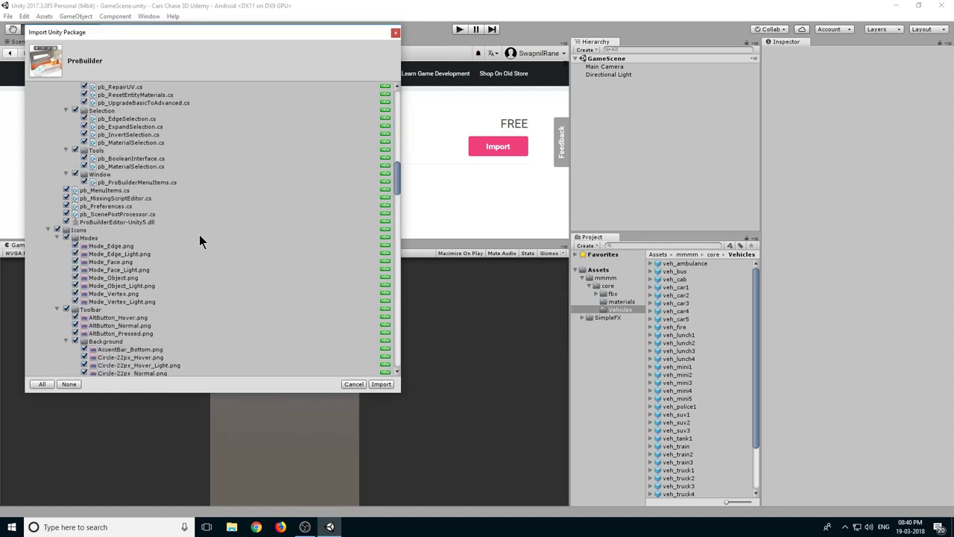
pyautogui.click(380, 387)
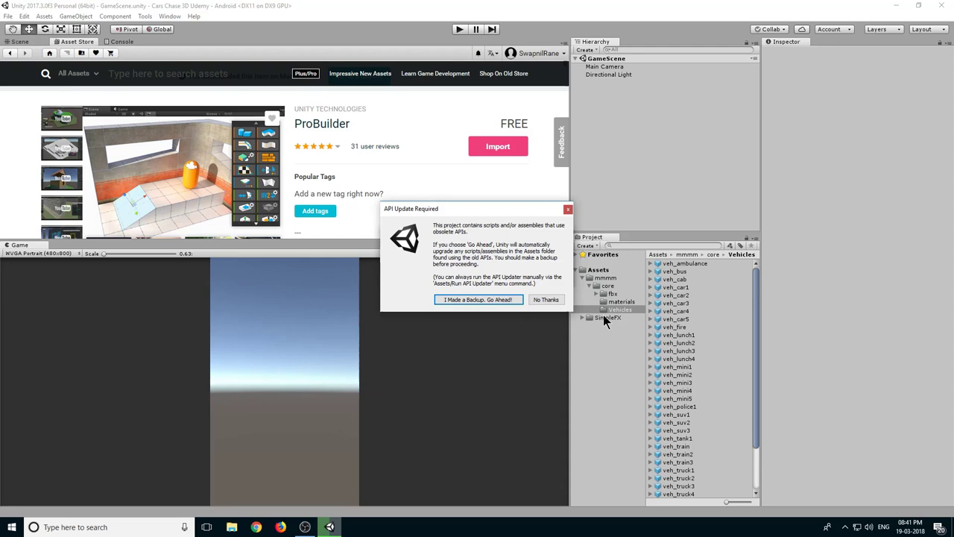
pyautogui.click(471, 300)
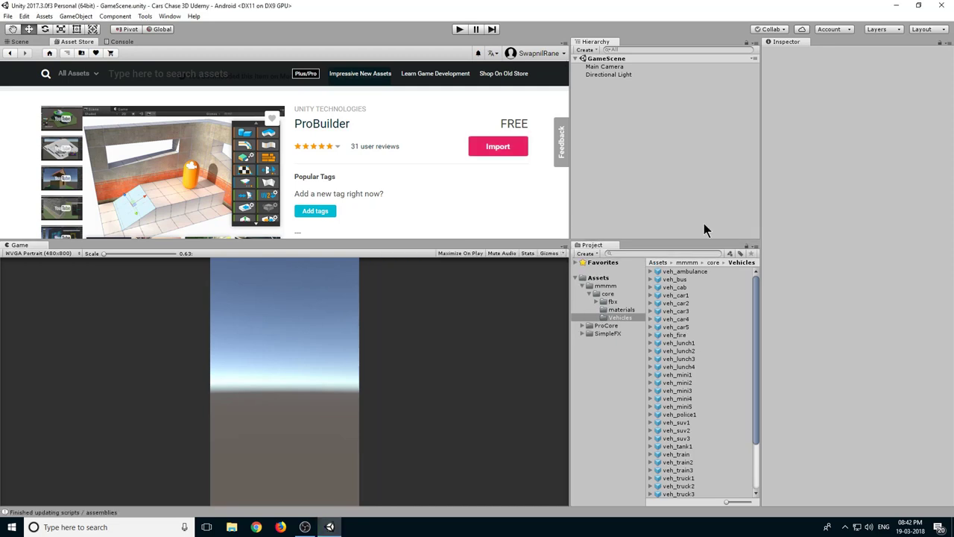
# Return to the Scene view and open Tools > ProBuilder > ProBuilder Window
pyautogui.click(19, 41)
pyautogui.click(582, 286)
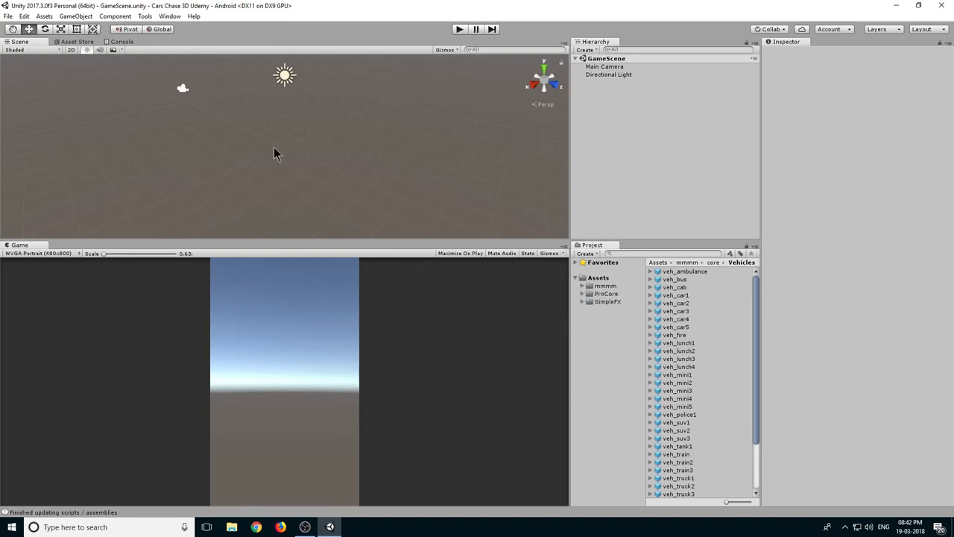
pyautogui.click(148, 17)
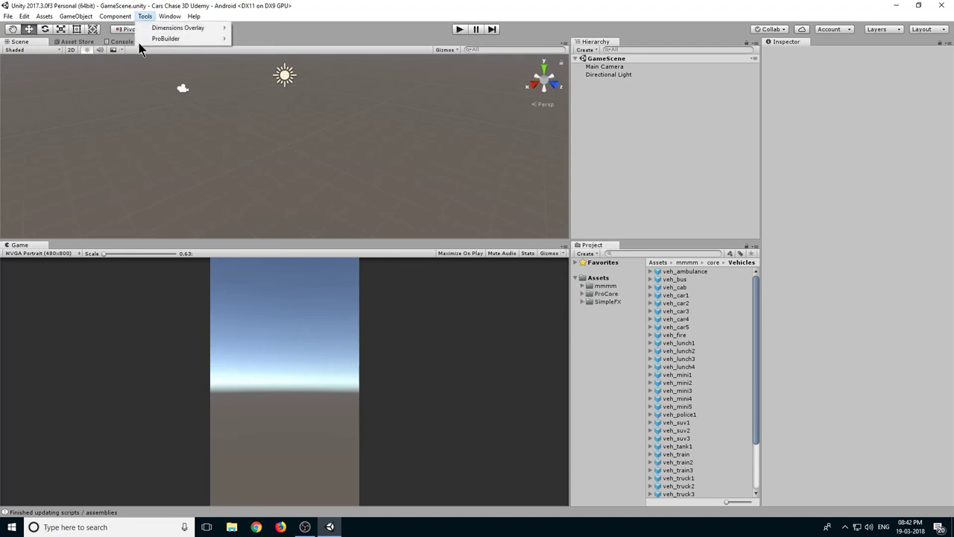
pyautogui.moveTo(138, 39)
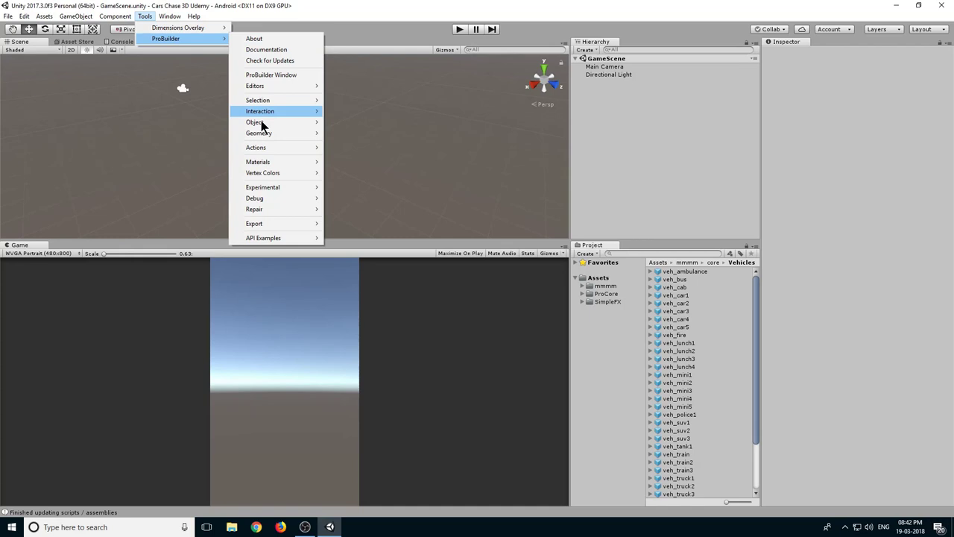
pyautogui.click(298, 76)
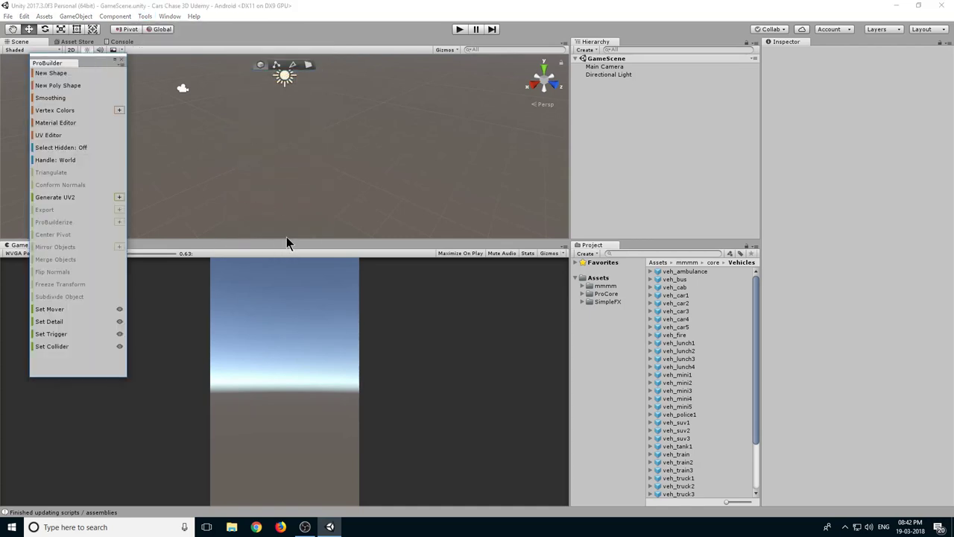
# Make the Scene view taller, dock ProBuilder on the left edge and narrow it to one column
pyautogui.moveTo(286, 240); pyautogui.dragTo(301, 312)
pyautogui.moveTo(62, 67); pyautogui.dragTo(10, 91)
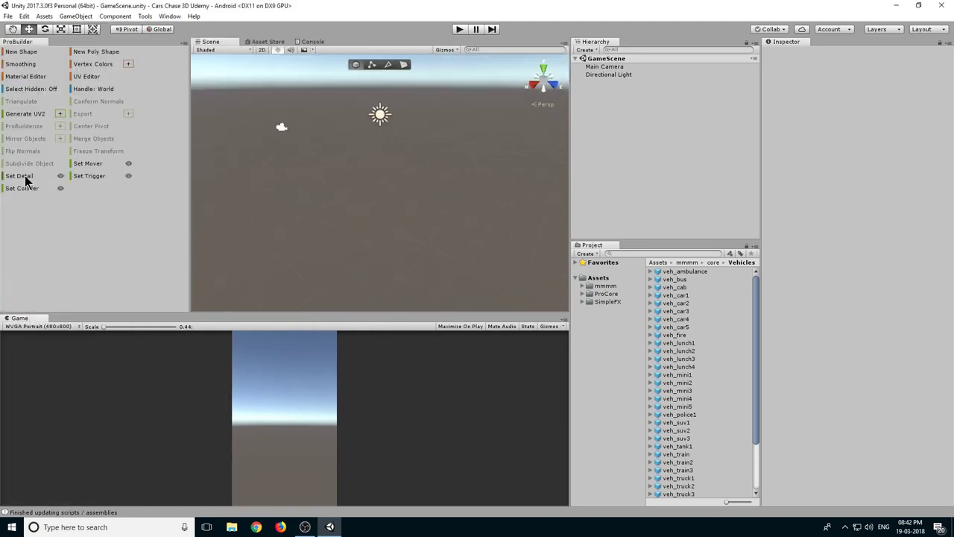
pyautogui.moveTo(188, 103); pyautogui.dragTo(66, 103)
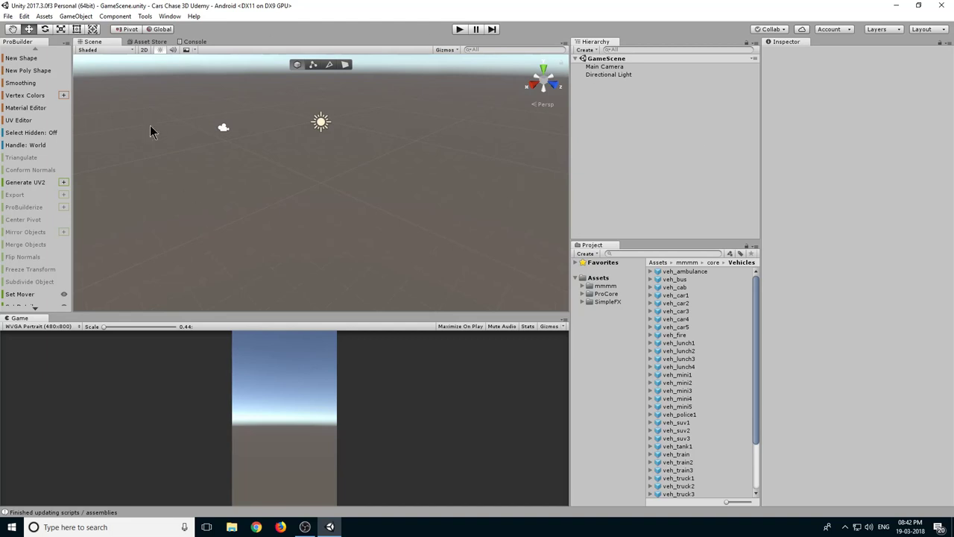
# Build a 10 by 10 ProBuilder Plane with 3 width and 3 length segments
pyautogui.click(23, 60)
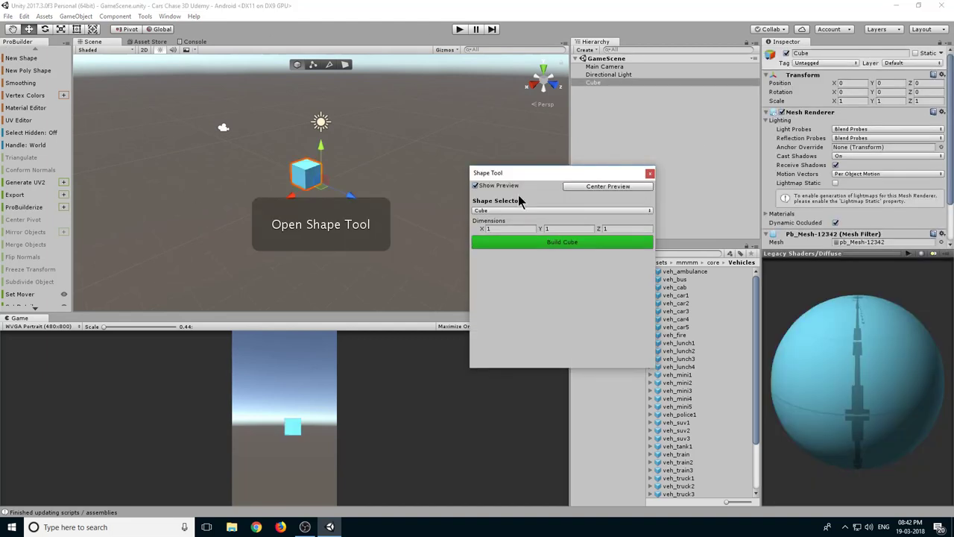
pyautogui.click(433, 171)
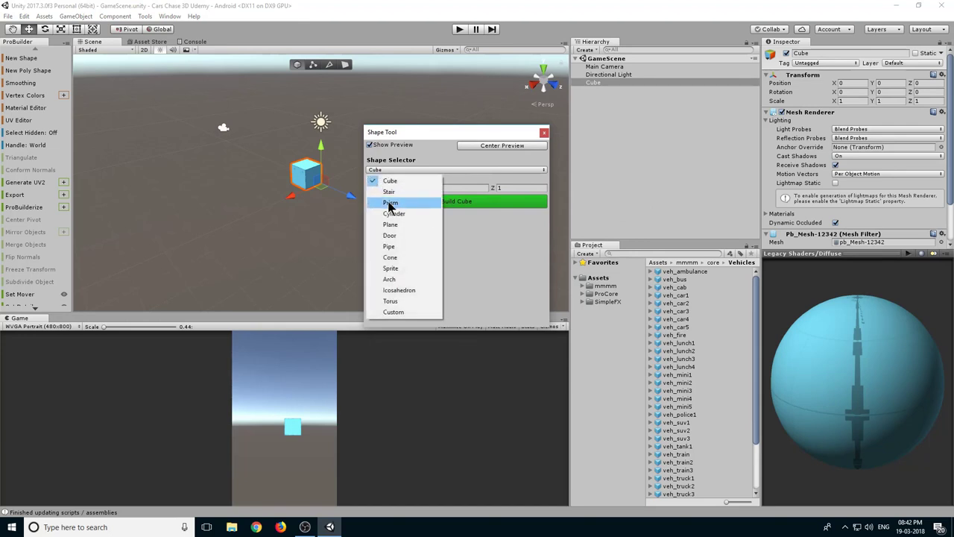
pyautogui.click(391, 228)
pyautogui.scroll(-5, 287, 194)
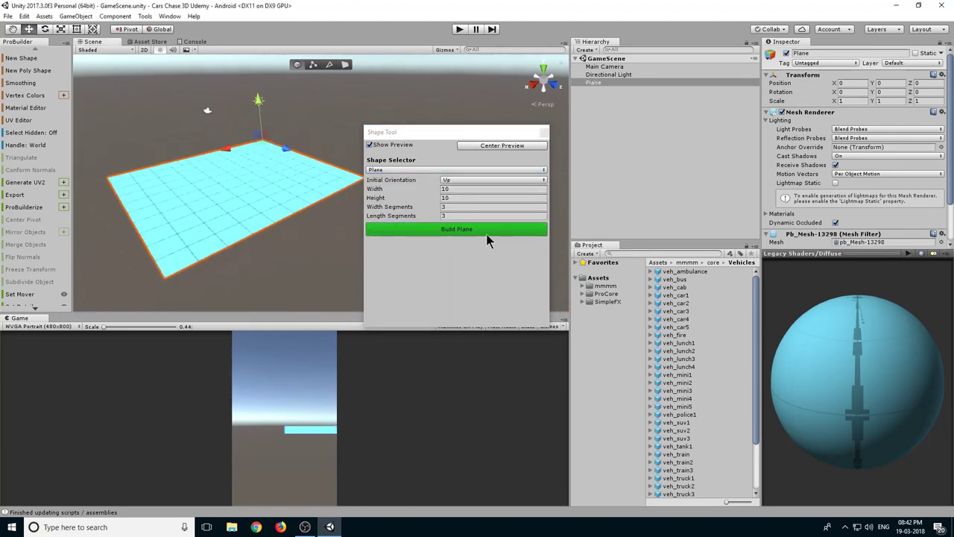
pyautogui.click(452, 231)
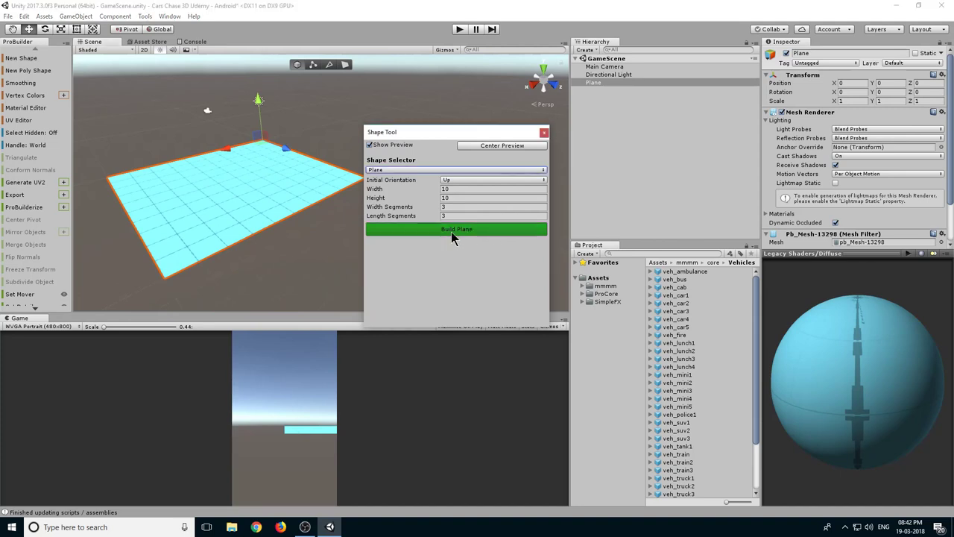
pyautogui.click(545, 133)
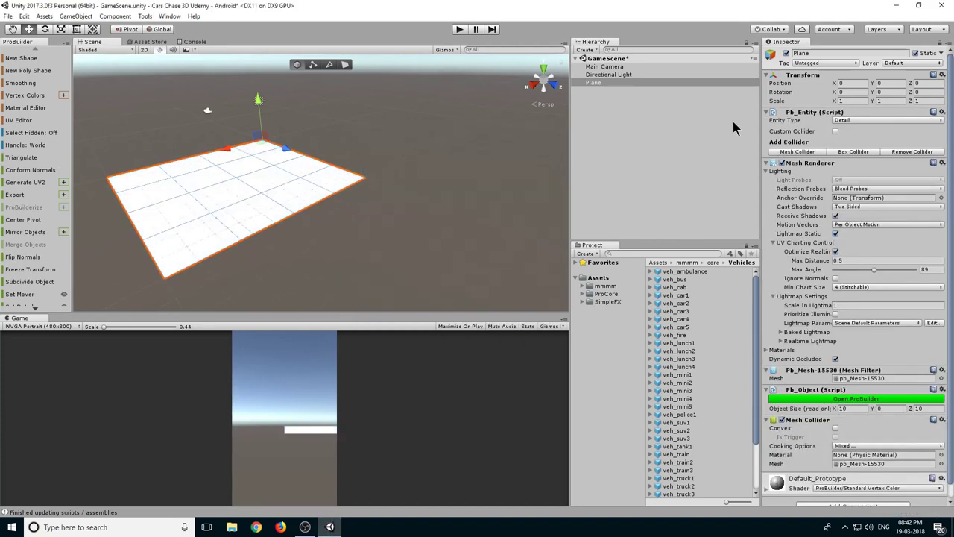
# Reset the plane's Transform and set the Default_Prototype material colour to dark grey
pyautogui.click(942, 78)
pyautogui.click(863, 88)
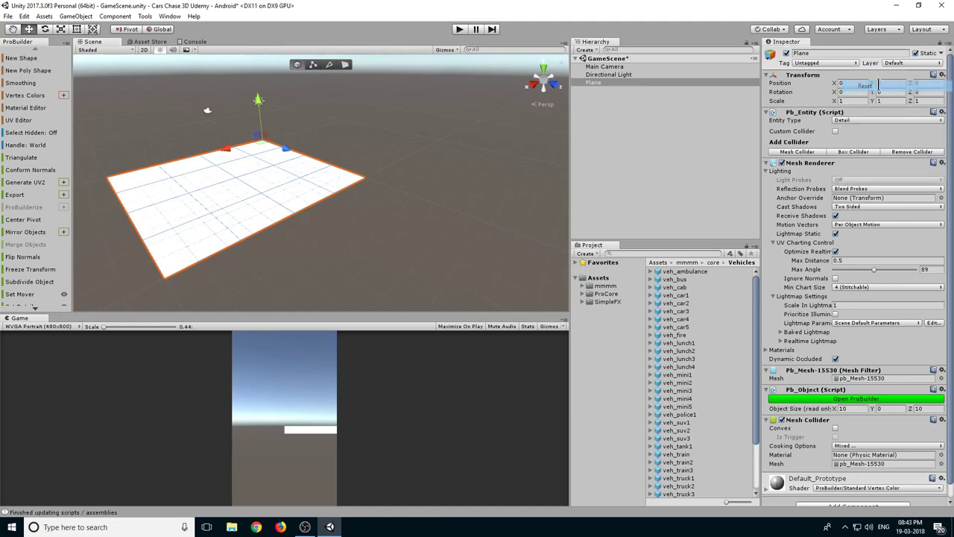
pyautogui.scroll(-1, 939, 260)
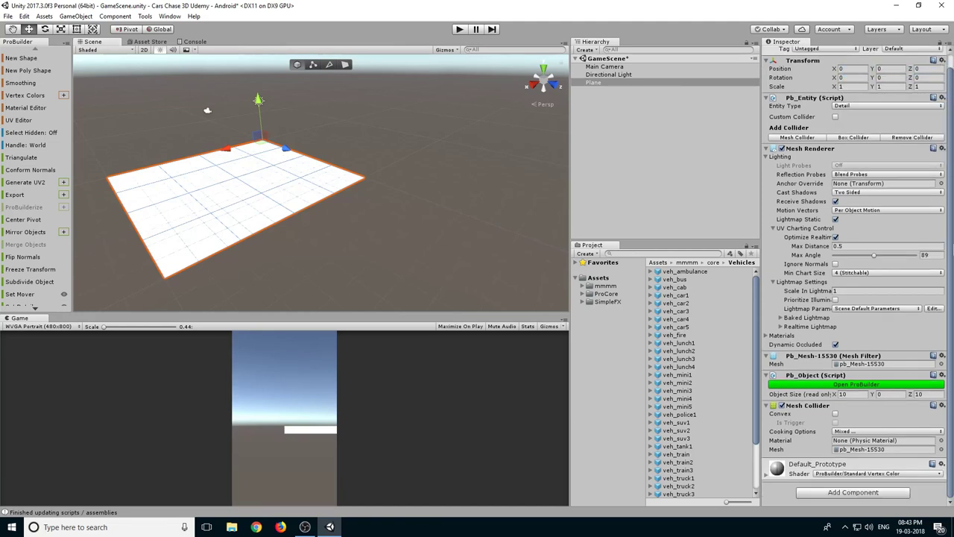
pyautogui.click(766, 470)
pyautogui.scroll(-5, 835, 376)
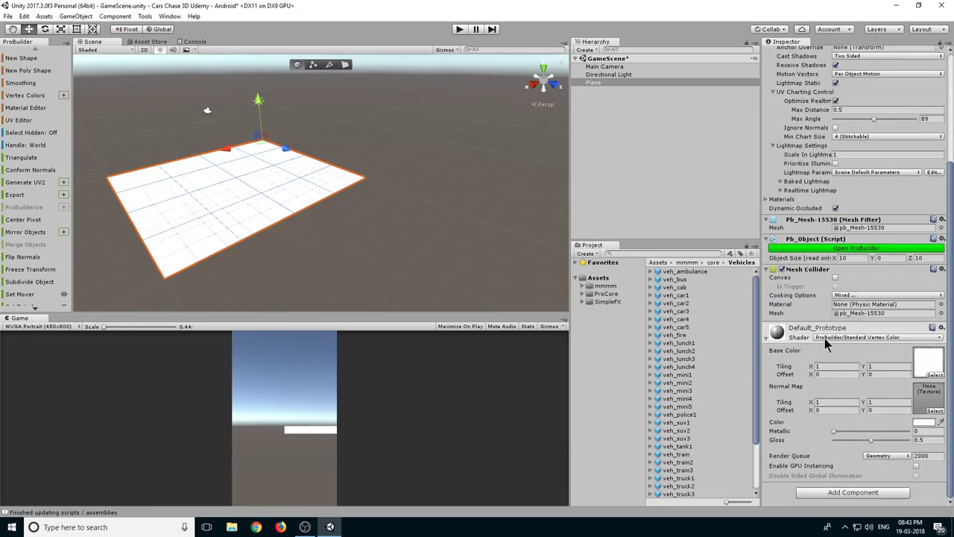
pyautogui.click(924, 423)
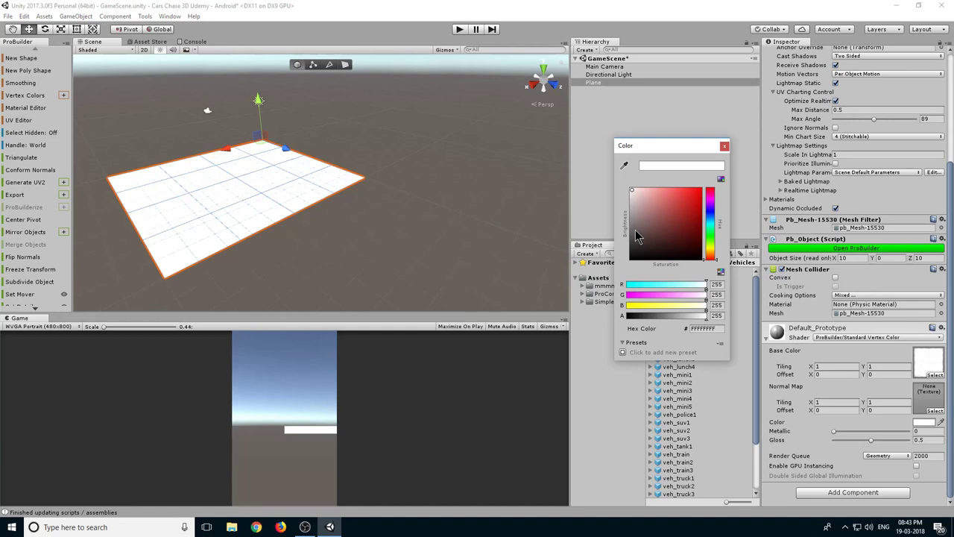
pyautogui.moveTo(634, 234); pyautogui.dragTo(623, 248)
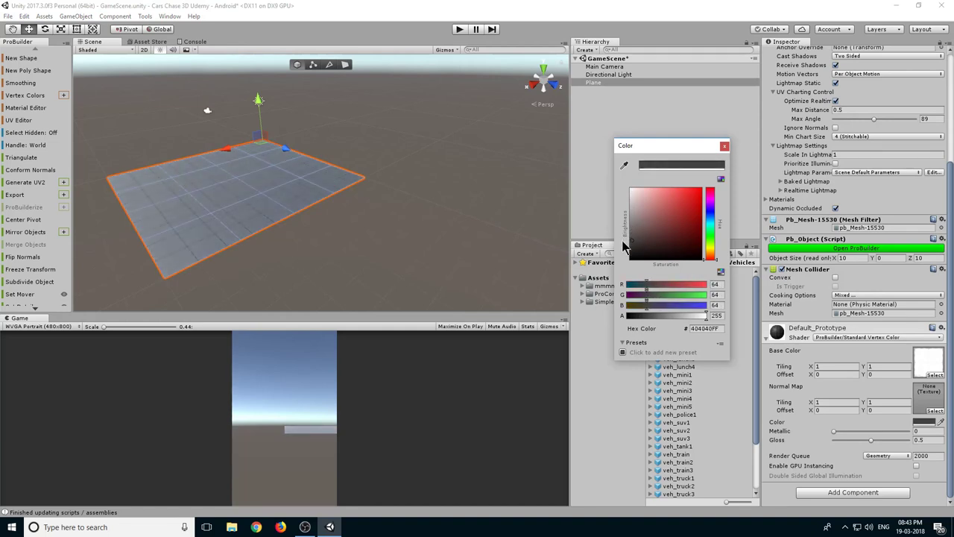
pyautogui.click(723, 146)
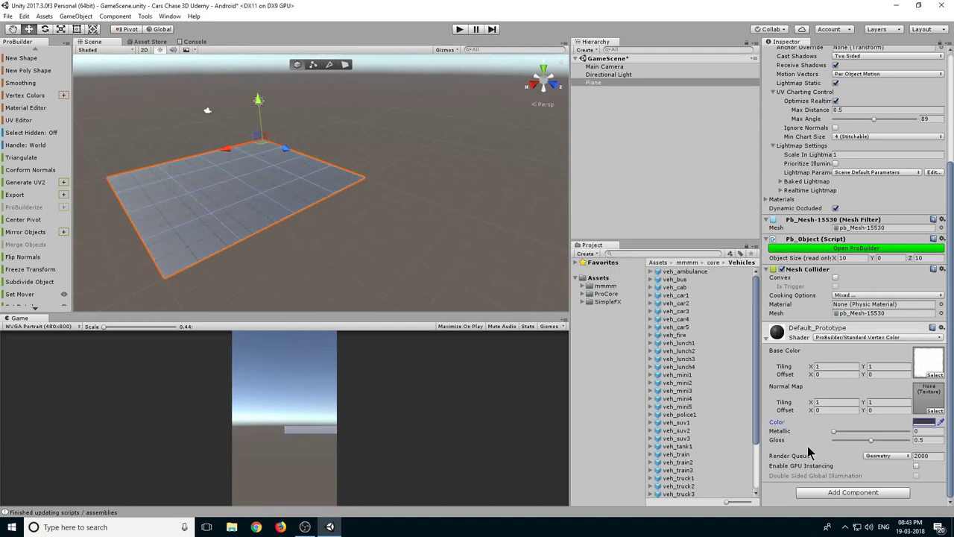
# Set the plane's Scale X and Z to 100
pyautogui.click(871, 440)
pyautogui.scroll(5, 777, 456)
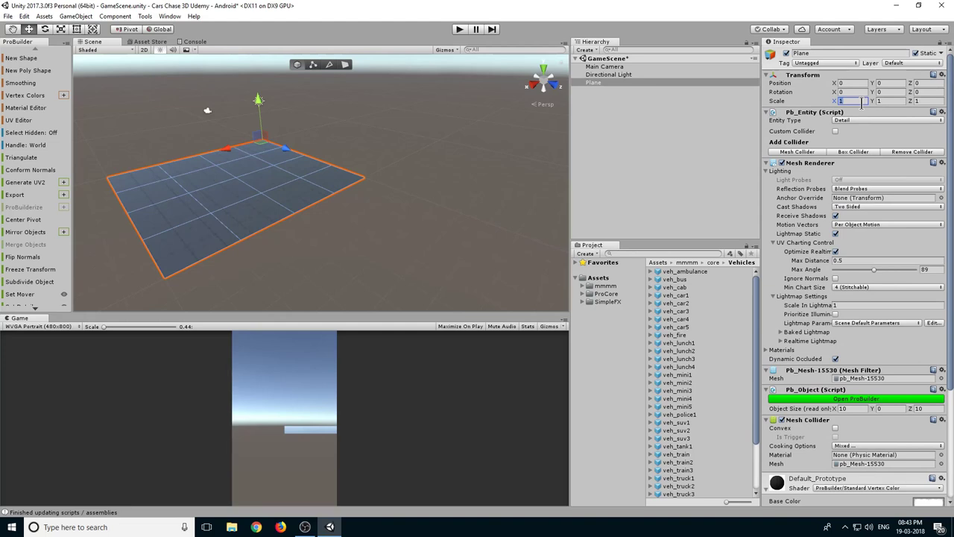
pyautogui.write('100')
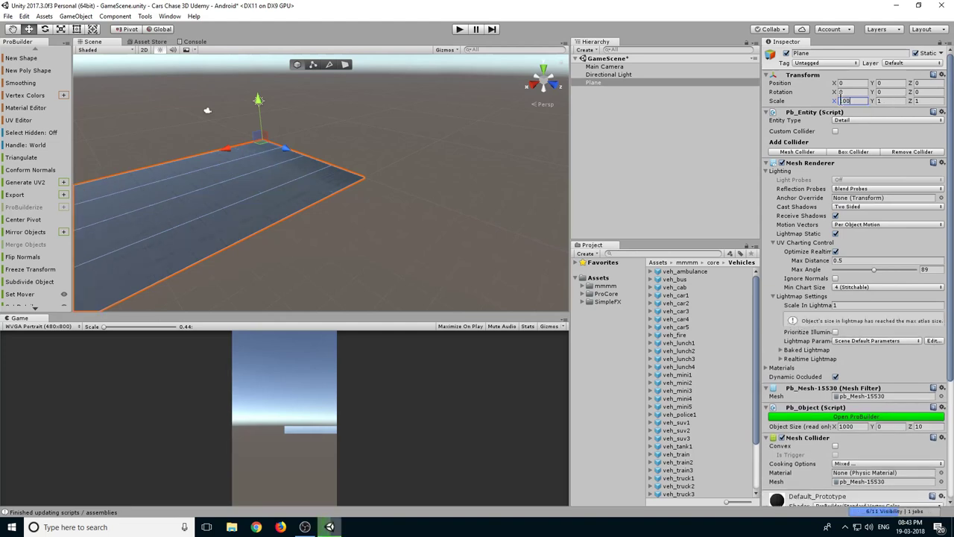
pyautogui.click(926, 101)
pyautogui.write('100')
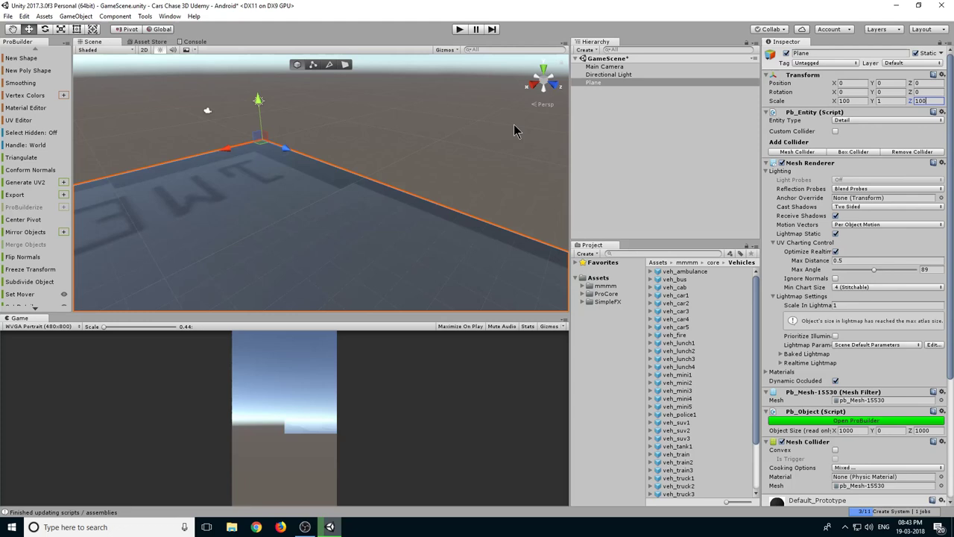
pyautogui.scroll(-1, 440, 160)
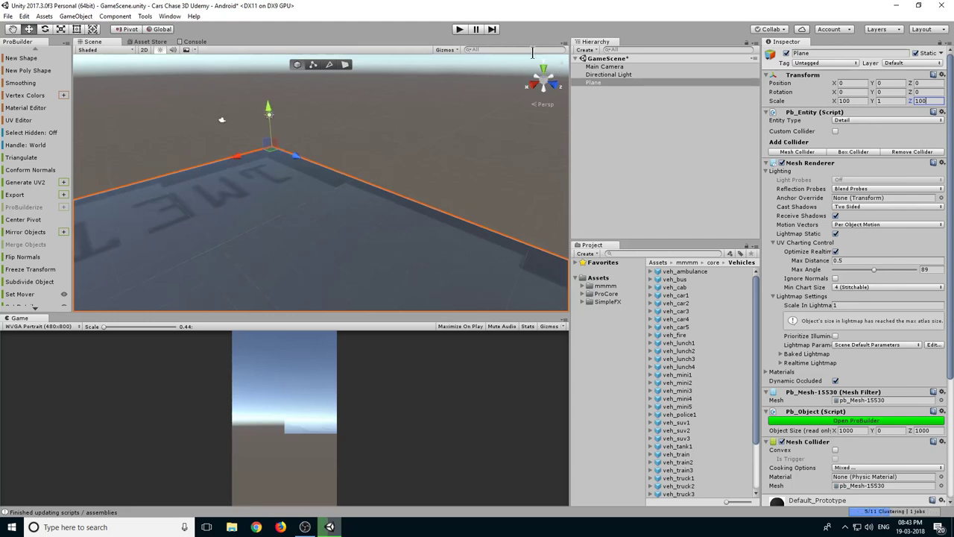
# Switch to Top view, frame the plane, and set Base Color Tiling X to 5
pyautogui.click(543, 73)
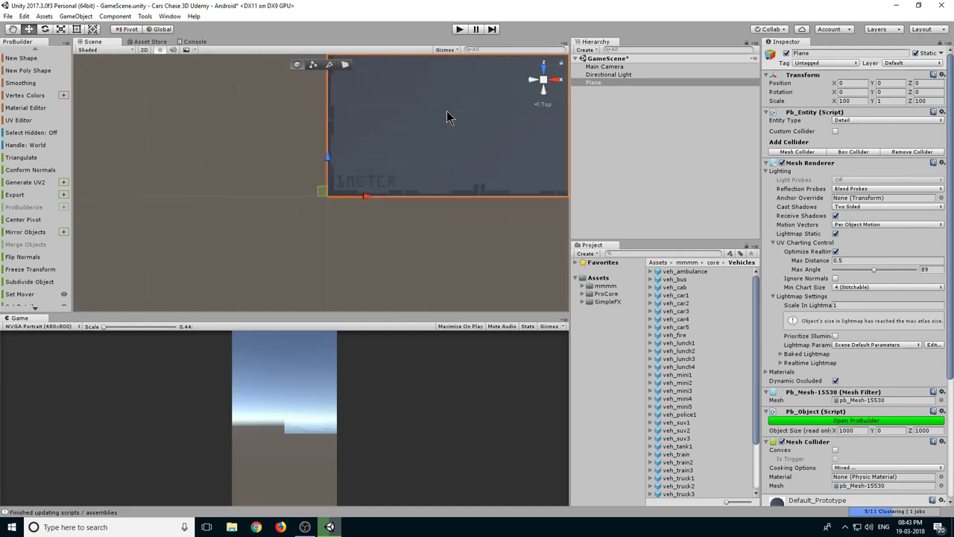
pyautogui.moveTo(447, 110); pyautogui.dragTo(389, 156, button='middle')
pyautogui.scroll(-3, 376, 146)
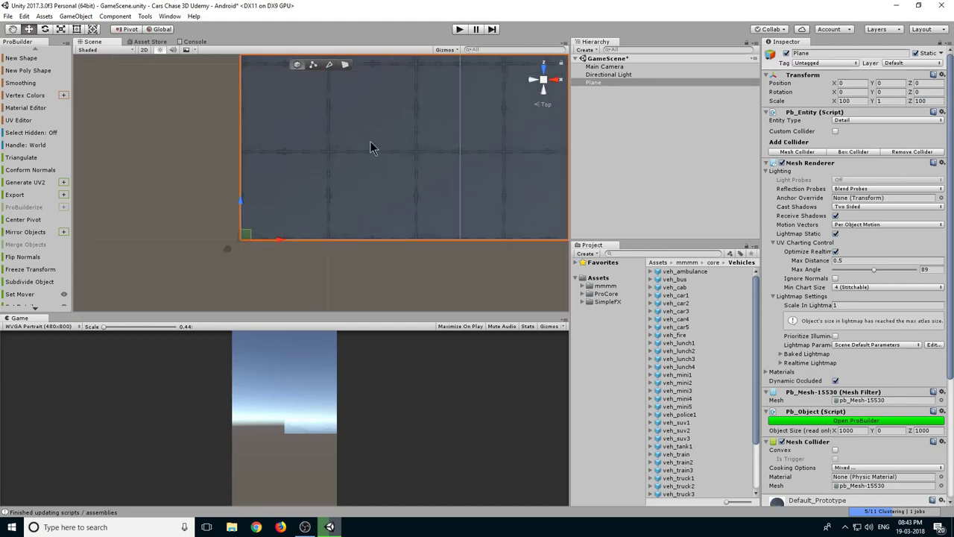
pyautogui.scroll(-2, 428, 147)
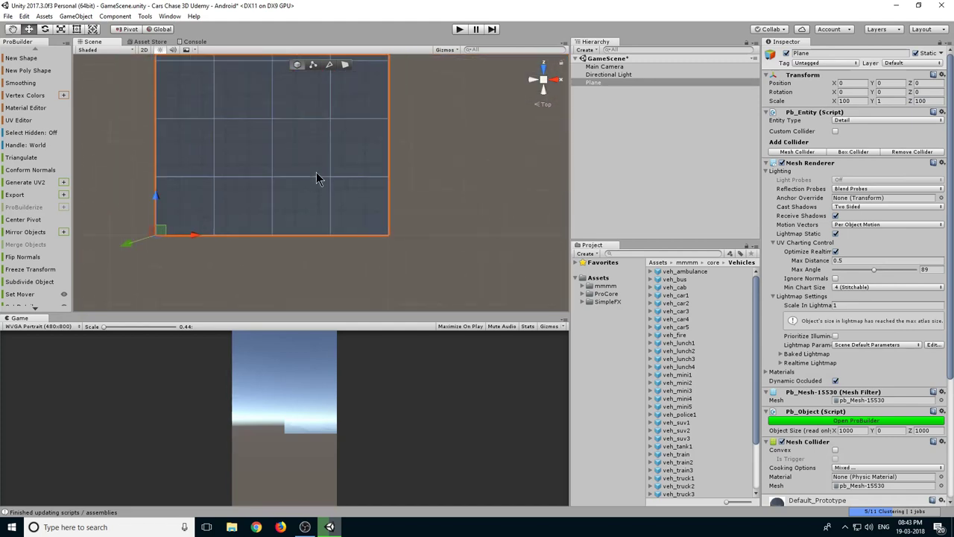
pyautogui.moveTo(290, 174); pyautogui.dragTo(298, 186, button='middle')
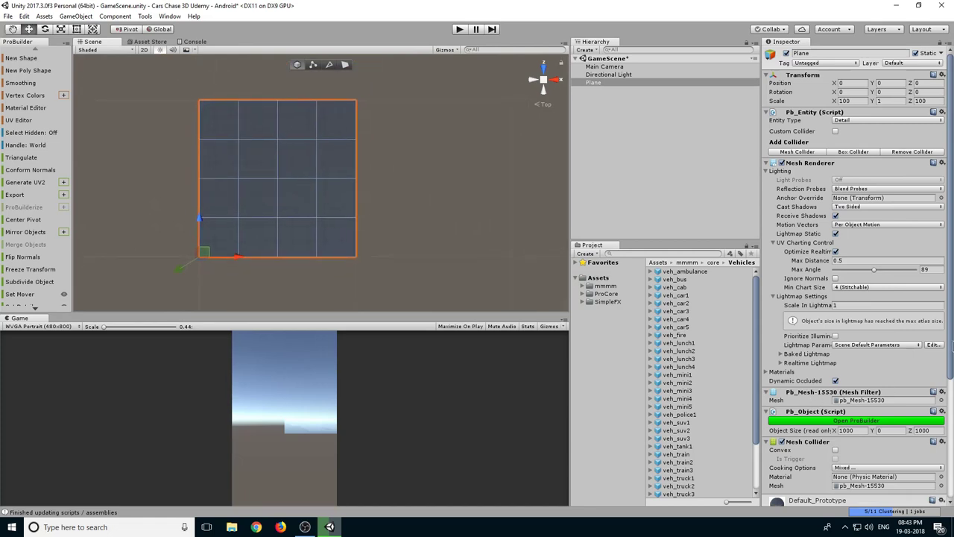
pyautogui.scroll(-5, 905, 376)
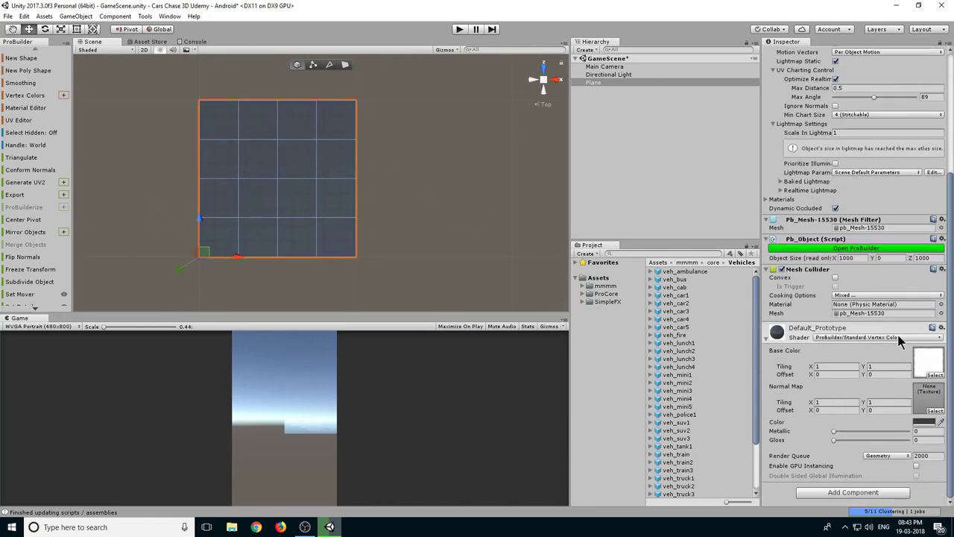
pyautogui.click(832, 366)
pyautogui.write('5')
pyautogui.click(273, 161)
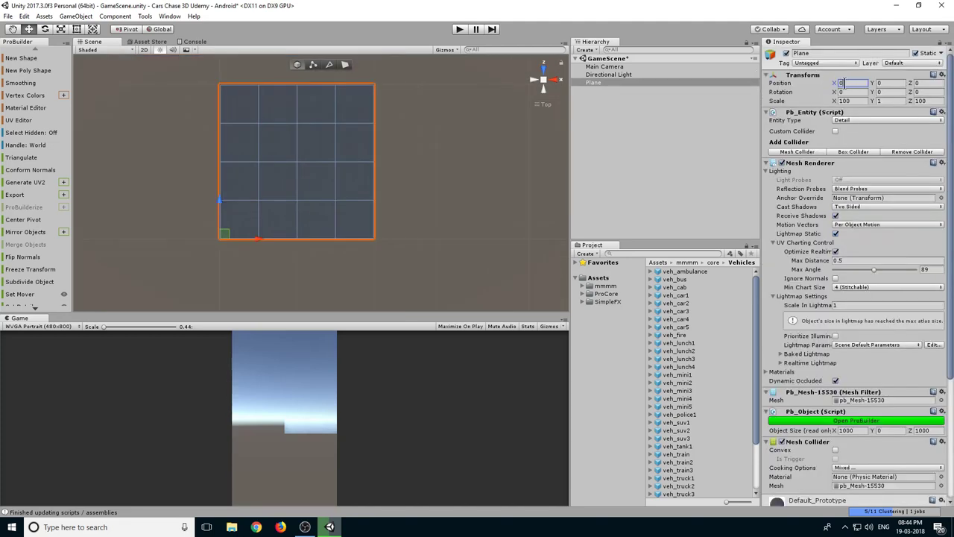
# Move the plane to position X -500 and Z -500
pyautogui.write('500')
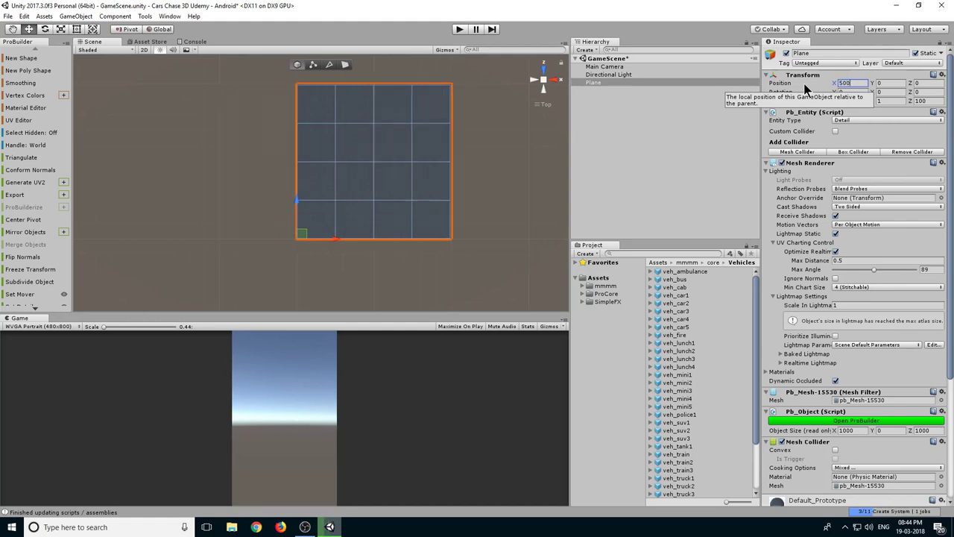
pyautogui.write('-500')
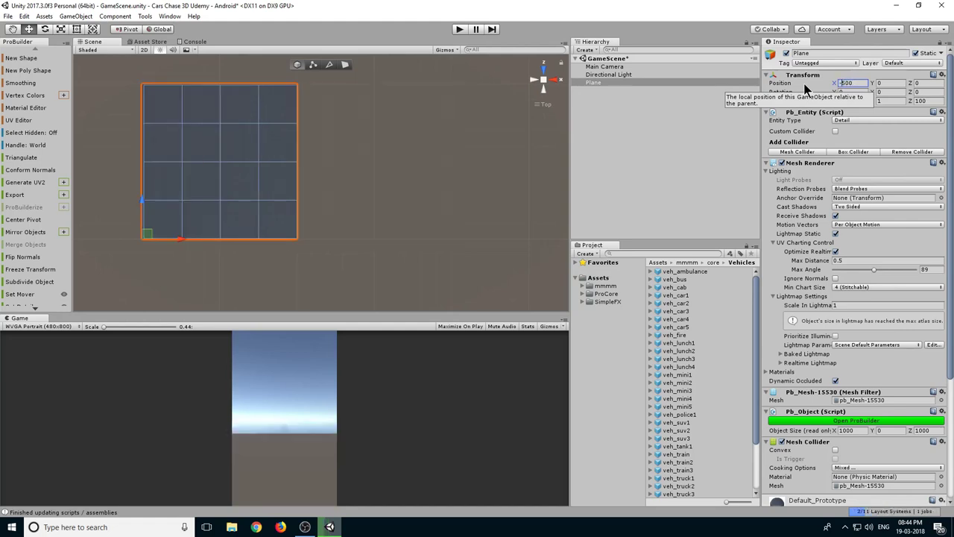
pyautogui.click(937, 84)
pyautogui.write('-')
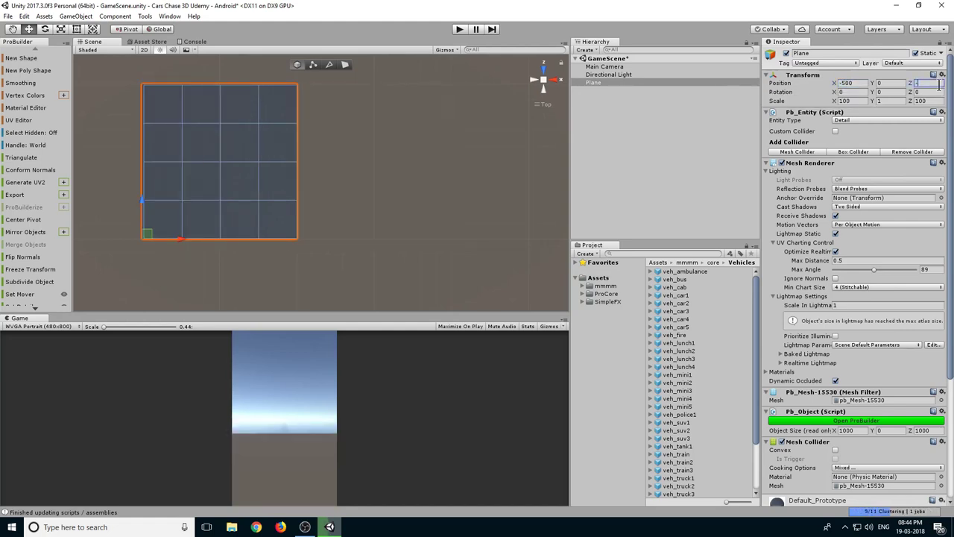
pyautogui.write('500')
pyautogui.scroll(-1, 333, 162)
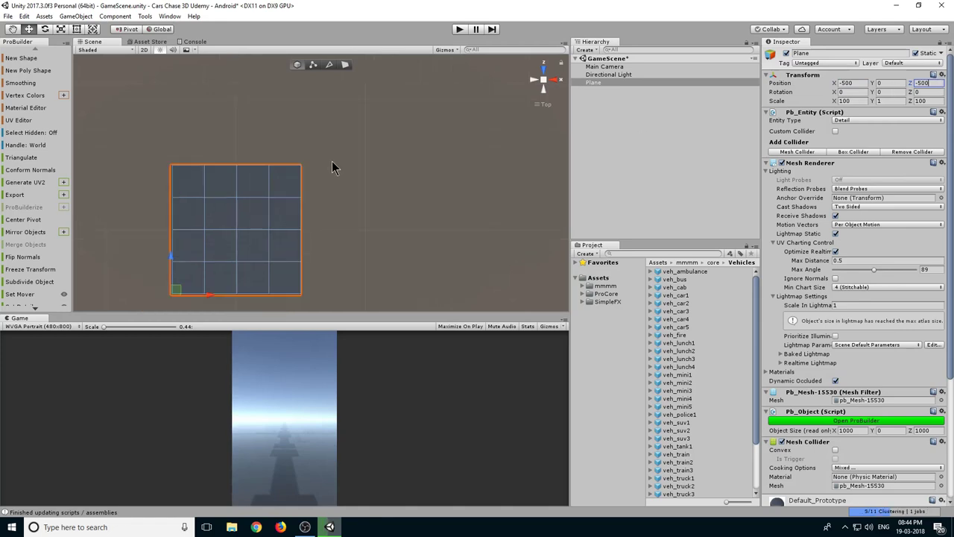
pyautogui.click(369, 158)
pyautogui.click(605, 67)
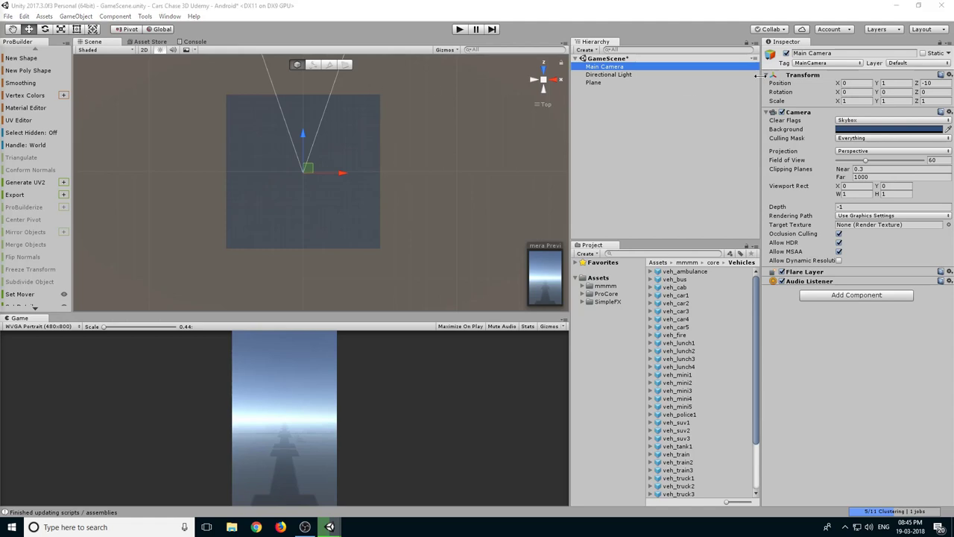
# Set the Main Camera's Position Y to 36, Z to -30, and Rotation X to 58
pyautogui.click(897, 83)
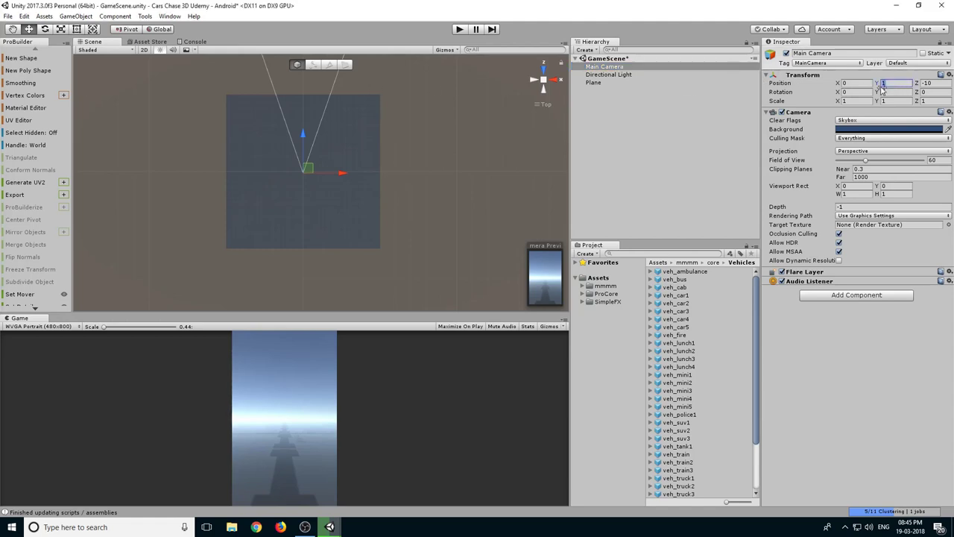
pyautogui.write('36')
pyautogui.click(940, 84)
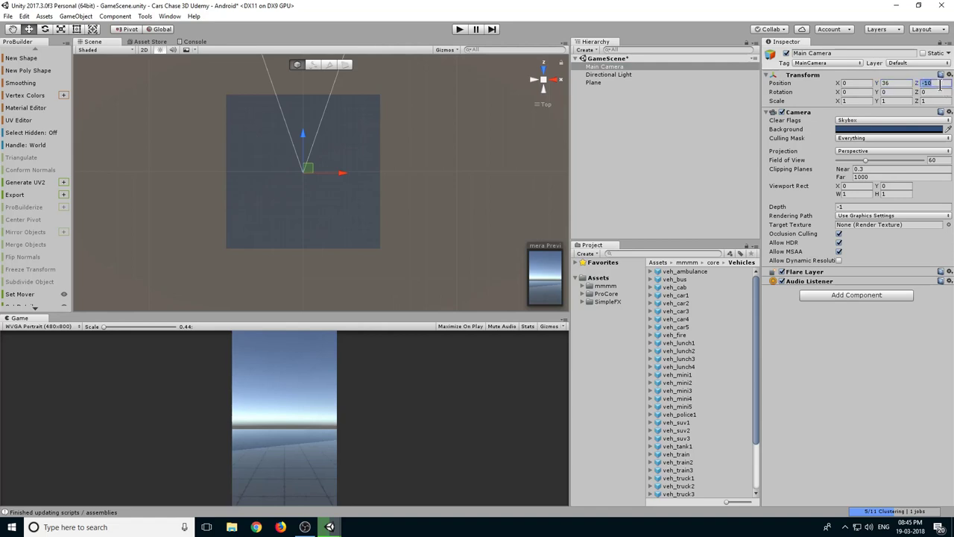
pyautogui.write('-')
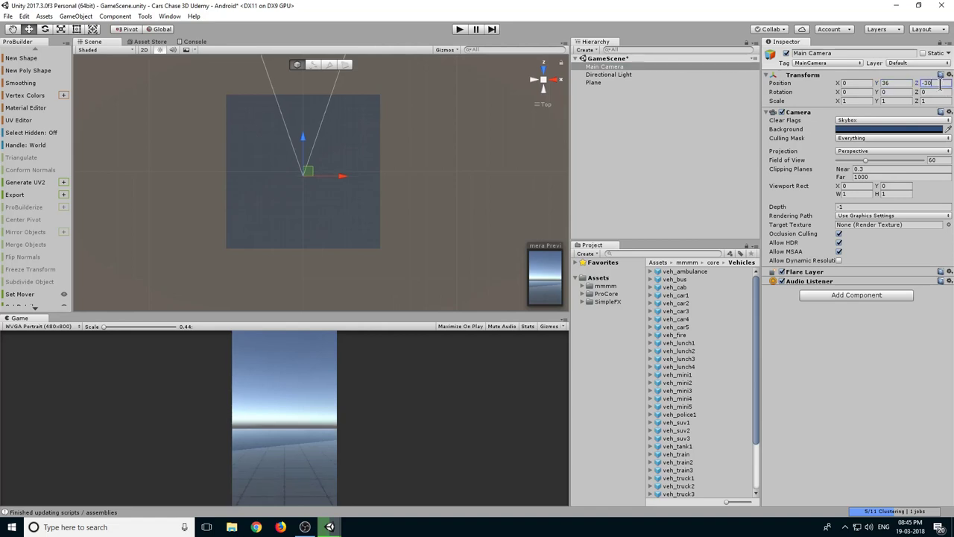
pyautogui.click(850, 92)
pyautogui.write('58')
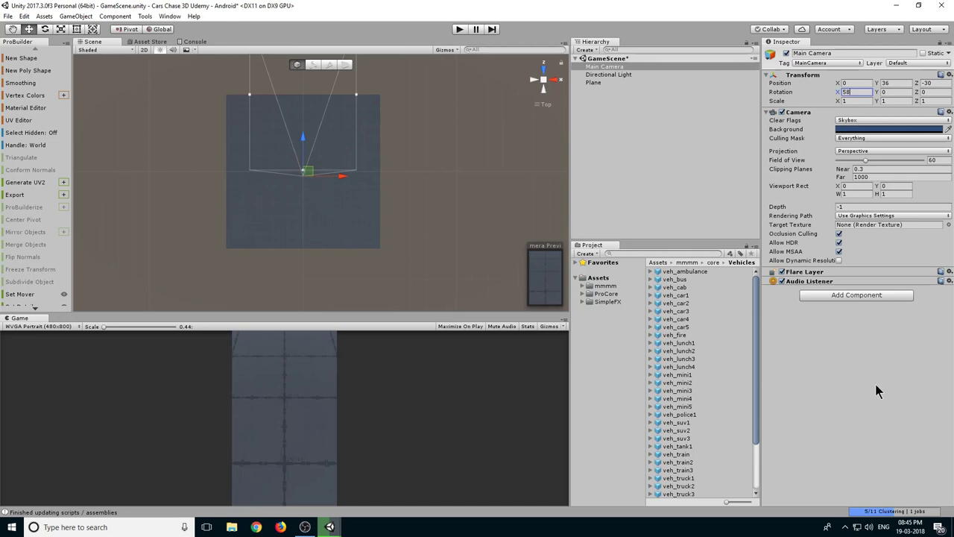
pyautogui.press('Return')
# Set the Plane material's Tiling X and Y to 15
pyautogui.click(582, 83)
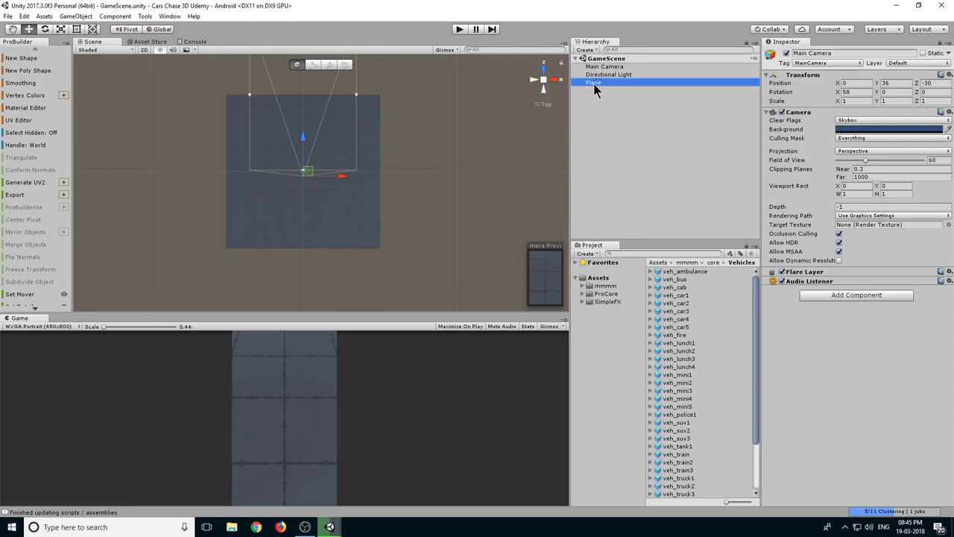
pyautogui.scroll(-5, 857, 349)
pyautogui.click(837, 365)
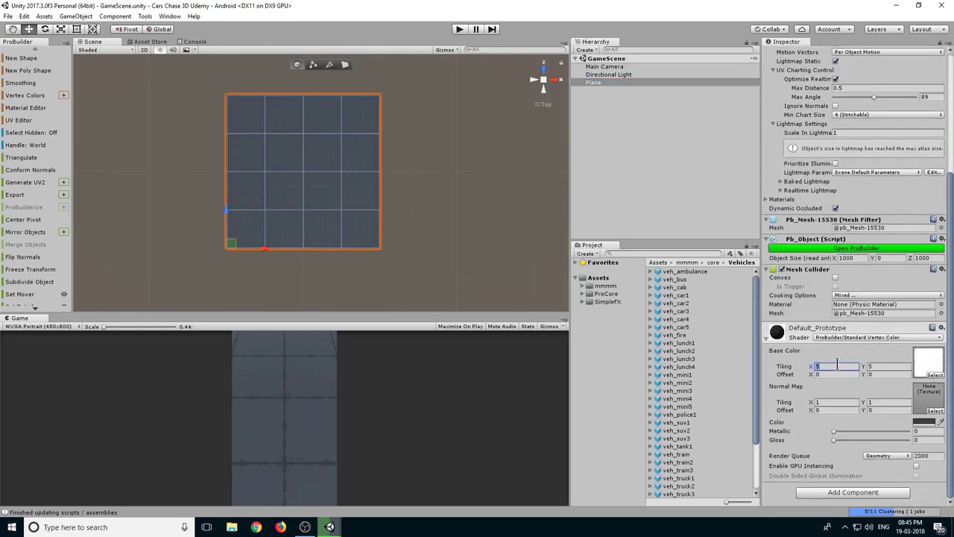
pyautogui.write('10')
pyautogui.click(887, 367)
pyautogui.click(819, 369)
pyautogui.write('15')
pyautogui.click(894, 365)
pyautogui.write('15')
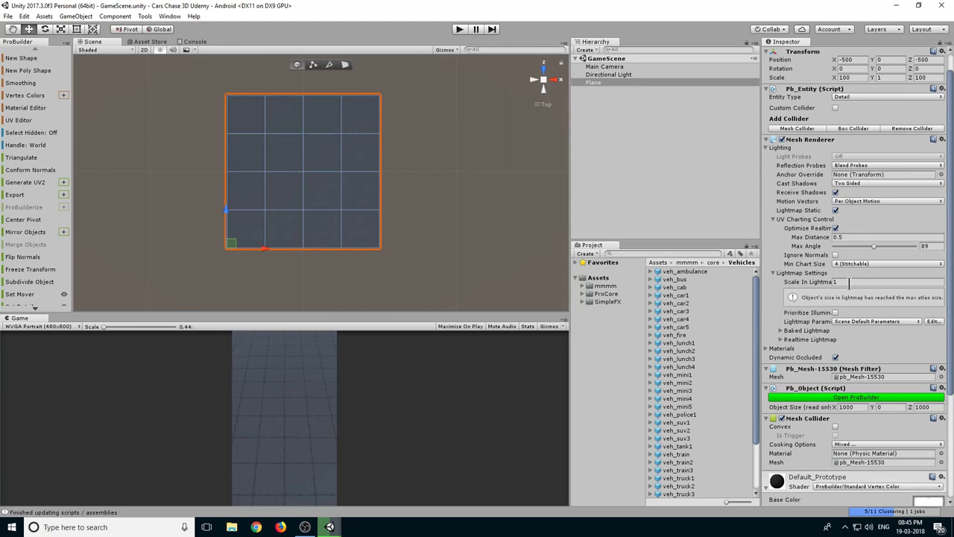
# Dim the Directional Light to intensity 0.8 and save the scene
pyautogui.click(605, 147)
pyautogui.click(599, 75)
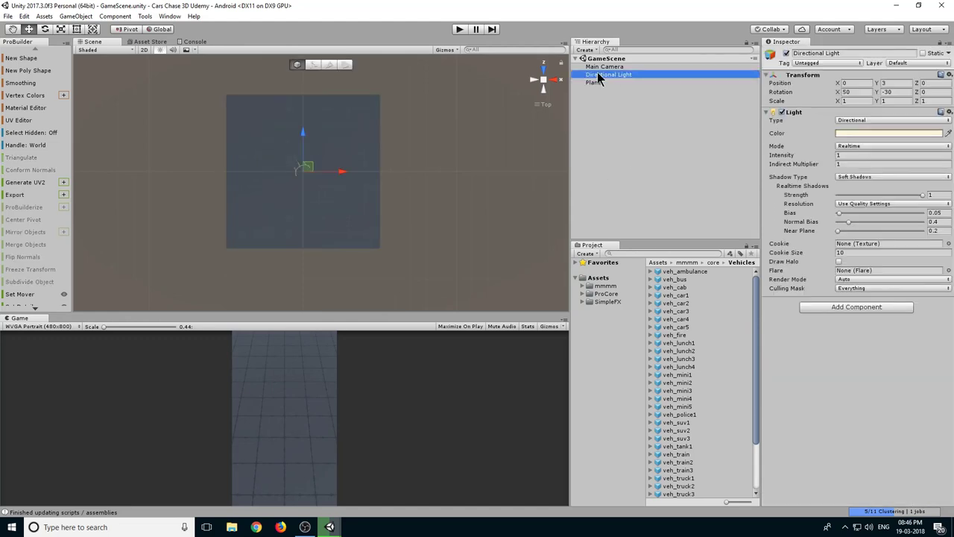
pyautogui.click(848, 156)
pyautogui.write('0.8')
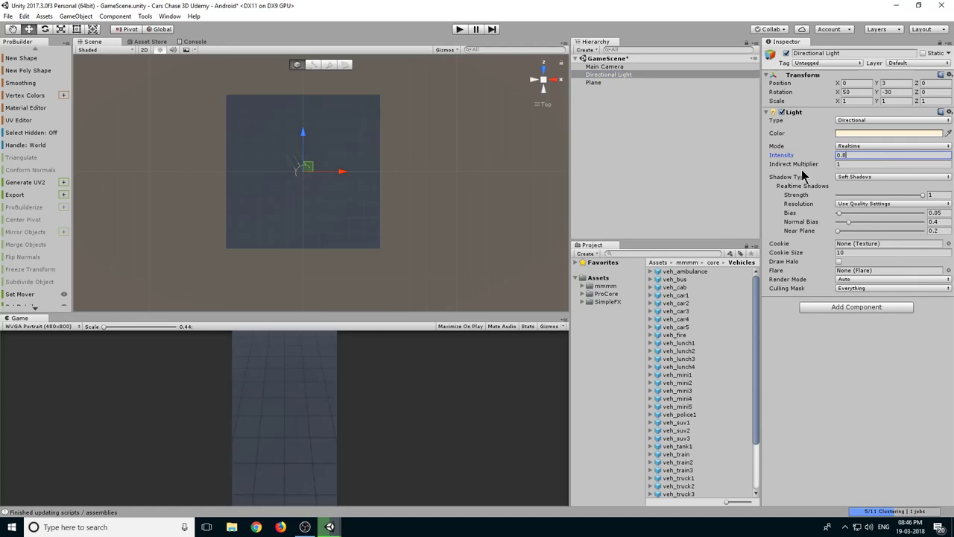
pyautogui.press('Return')
pyautogui.hotkey('ctrl', 's')
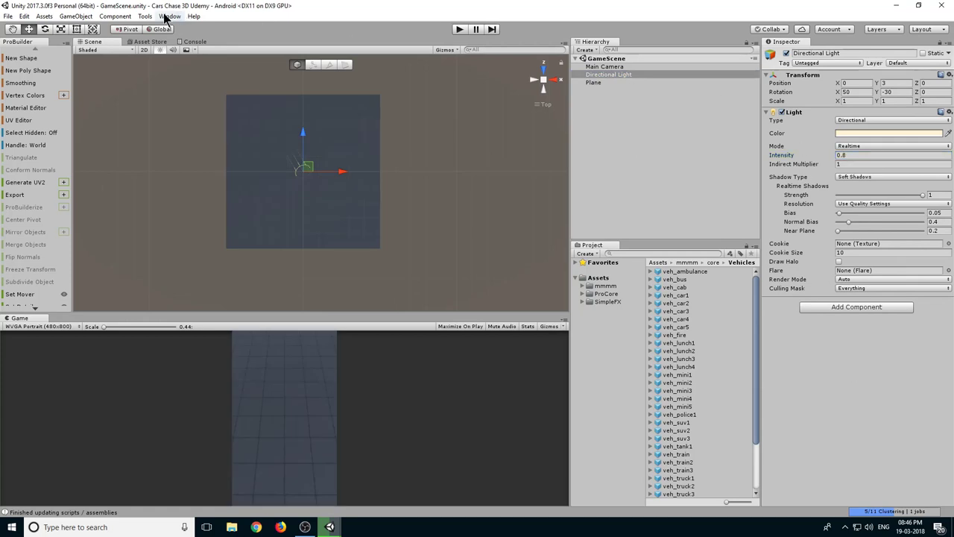
# In Lighting Settings, uncheck Realtime Global Illumination, Baked Global Illumination and Auto Generate
pyautogui.click(168, 17)
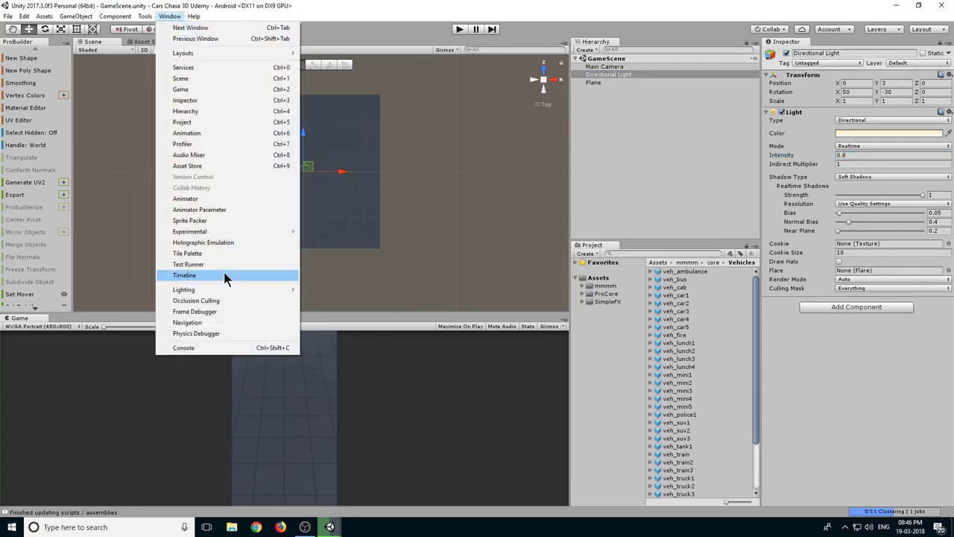
pyautogui.moveTo(207, 290)
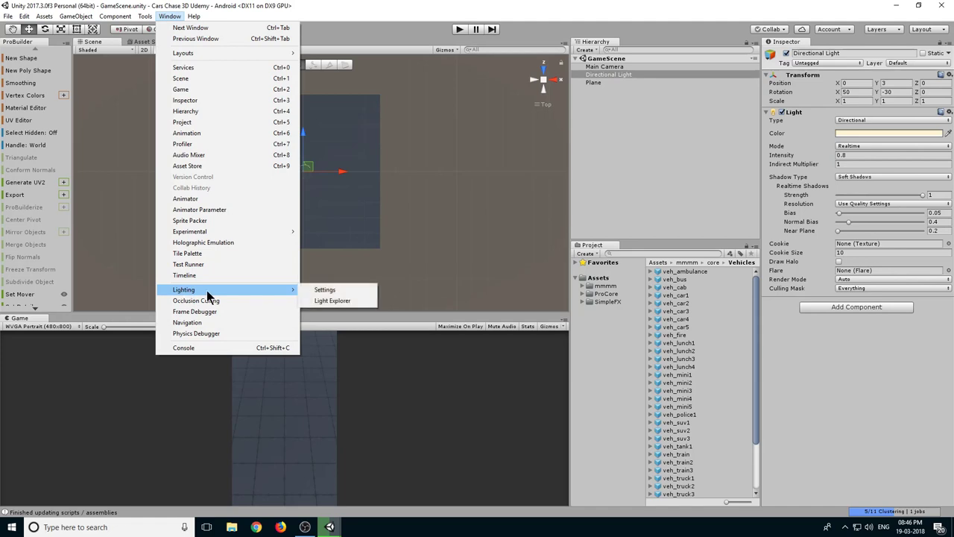
pyautogui.click(328, 290)
pyautogui.moveTo(726, 82); pyautogui.dragTo(842, 45)
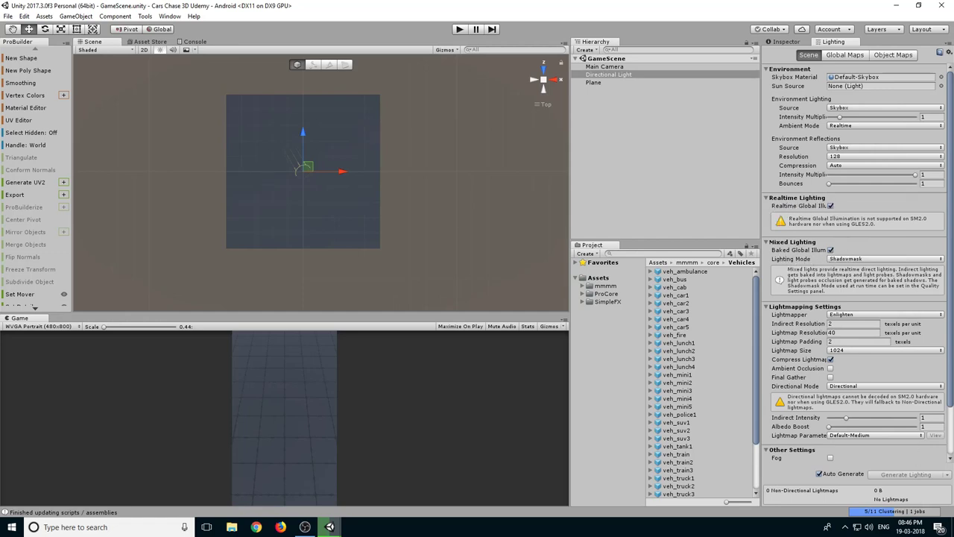
pyautogui.click(830, 206)
pyautogui.click(830, 228)
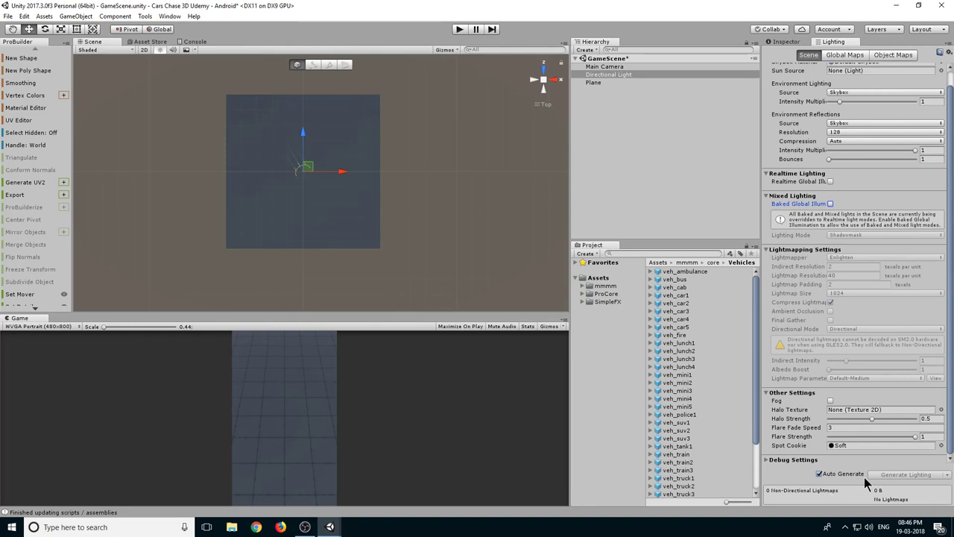
pyautogui.click(819, 474)
pyautogui.scroll(2, 887, 377)
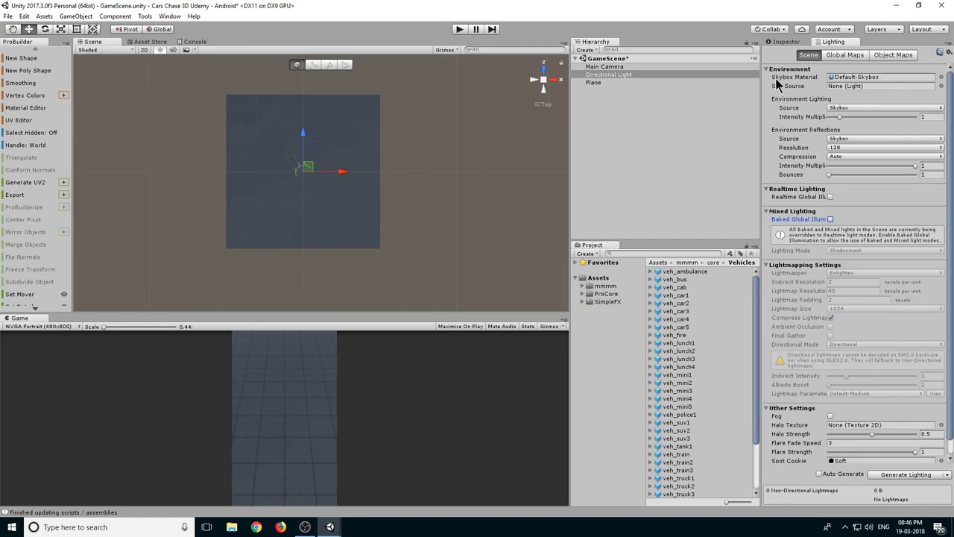
# Set the Skybox Material to None, leaving the environment lighting source on Skybox
pyautogui.click(939, 78)
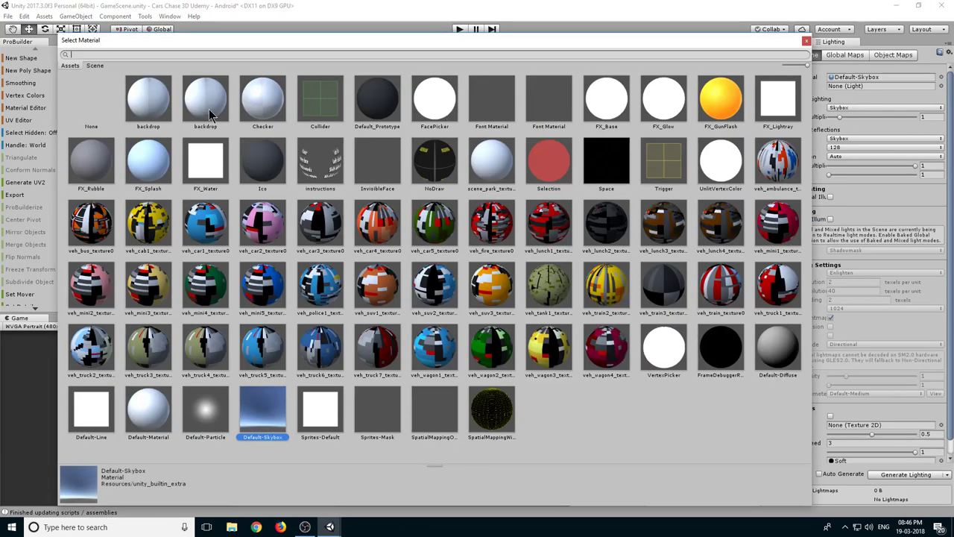
pyautogui.doubleClick(89, 96)
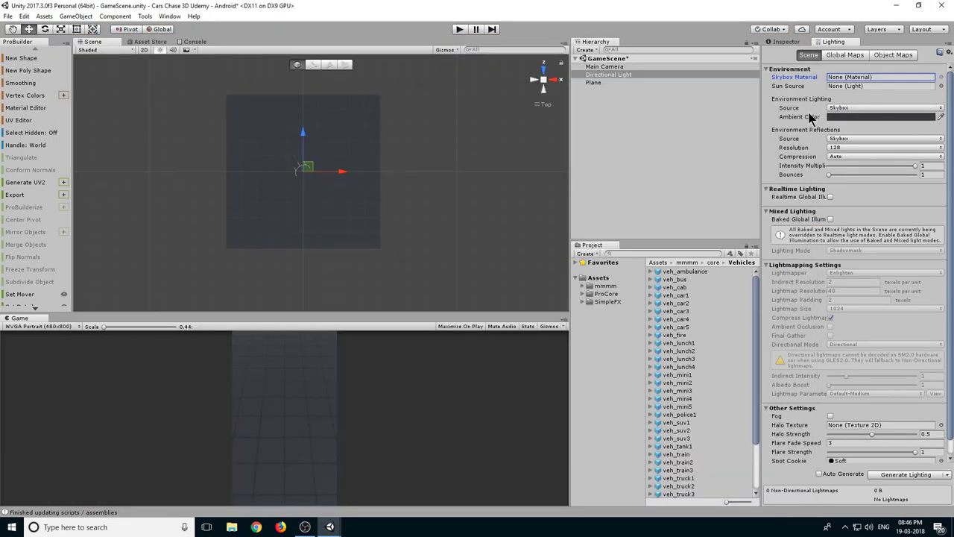
pyautogui.click(849, 109)
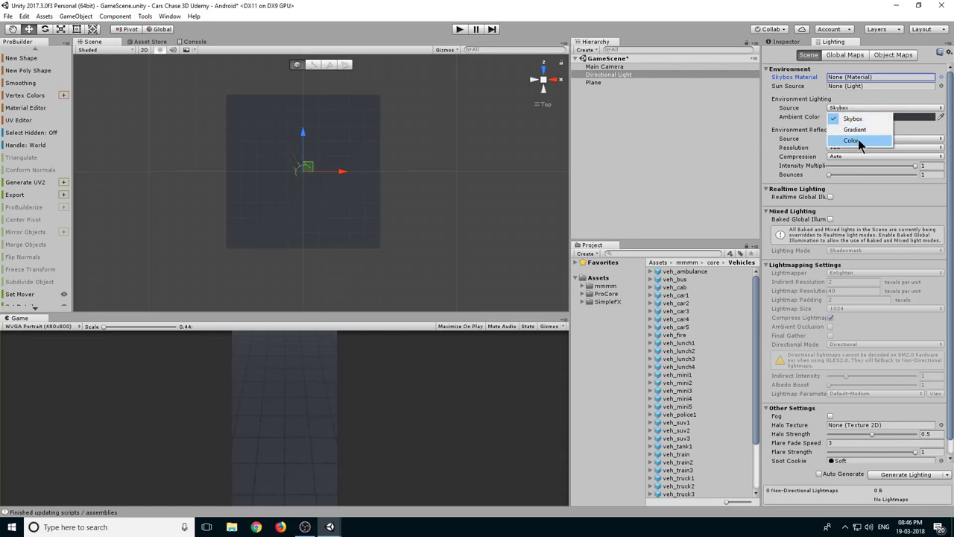
pyautogui.click(853, 119)
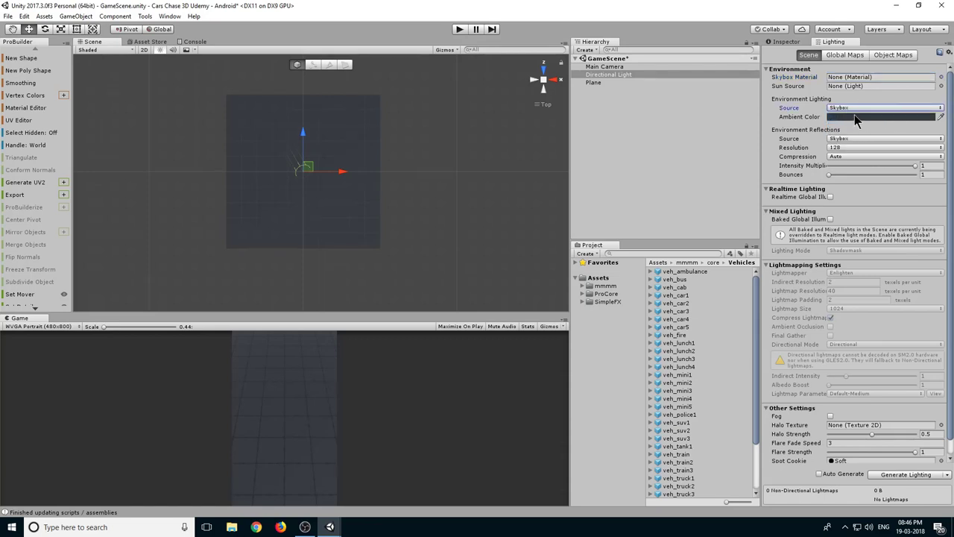
pyautogui.moveTo(314, 314); pyautogui.dragTo(314, 252)
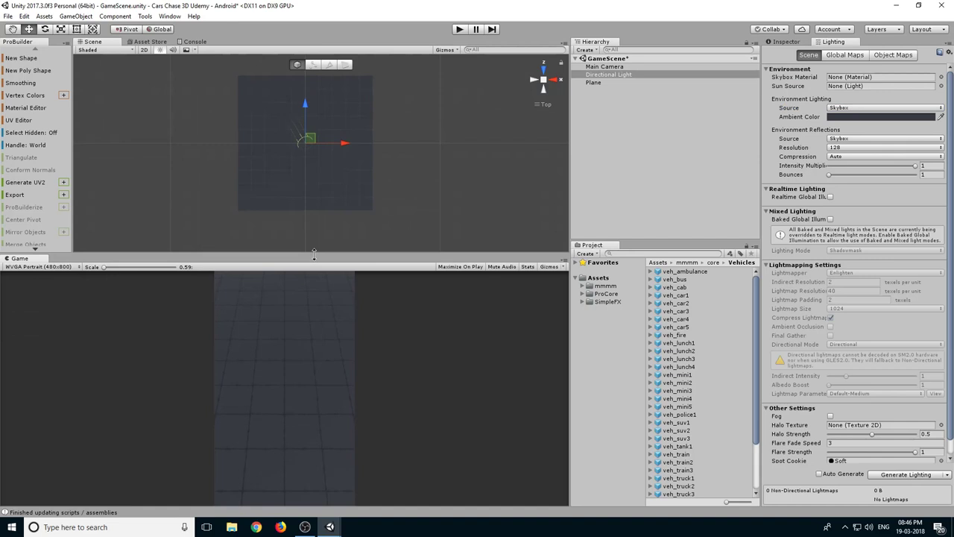
pyautogui.keyDown('alt'); pyautogui.moveTo(358, 149); pyautogui.dragTo(387, 165); pyautogui.keyUp('alt')
# Set the Plane's Mesh Renderer Cast Shadows to Off
pyautogui.click(599, 82)
pyautogui.scroll(-1, 917, 363)
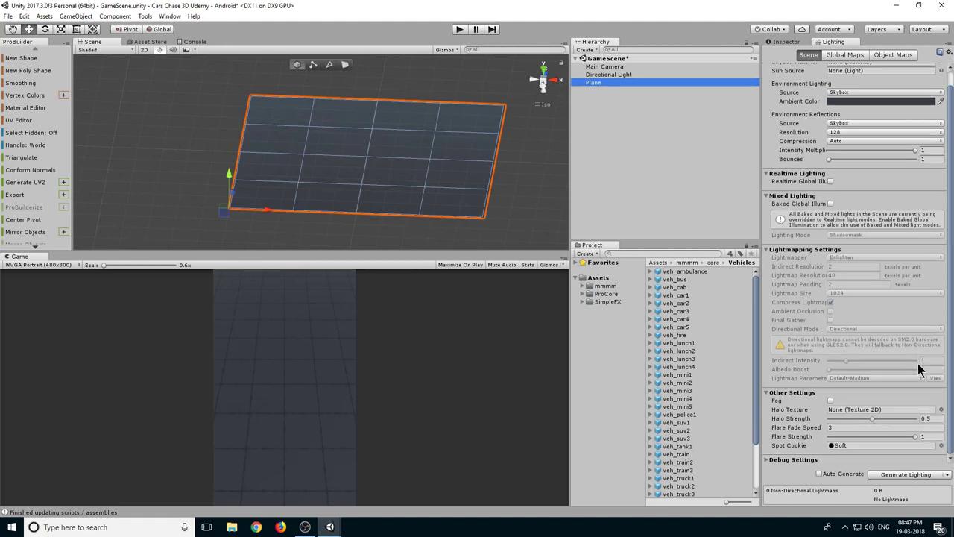
pyautogui.click(785, 41)
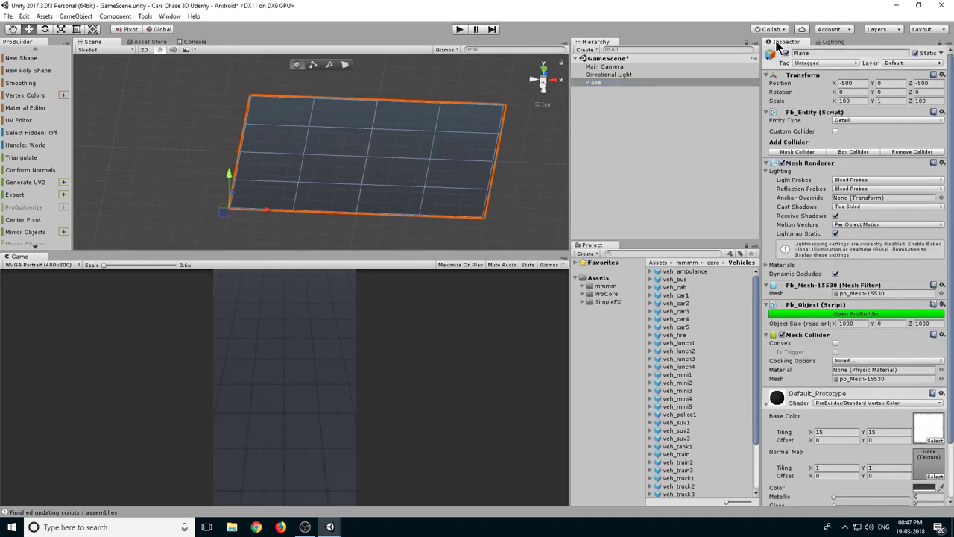
pyautogui.scroll(-3, 887, 431)
pyautogui.scroll(3, 835, 224)
pyautogui.click(854, 207)
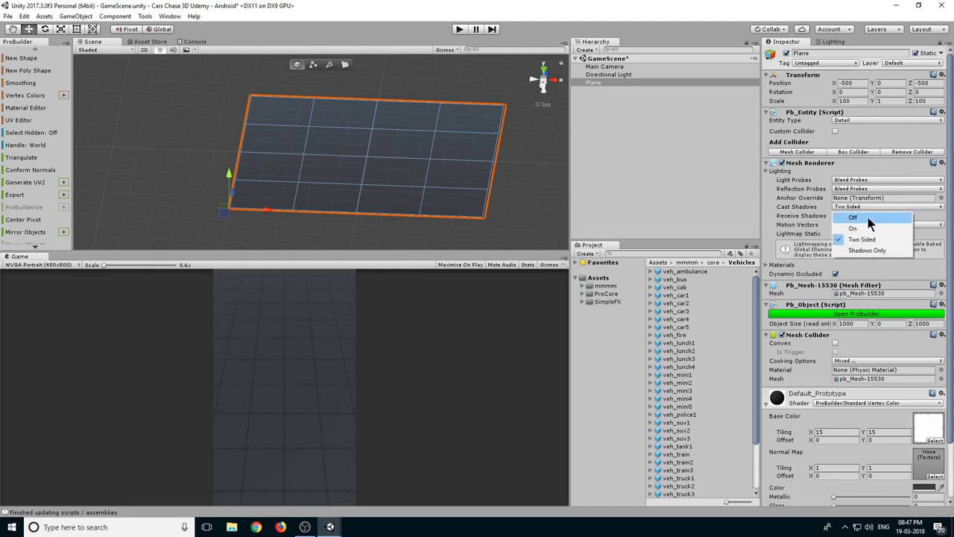
pyautogui.click(867, 218)
pyautogui.click(658, 132)
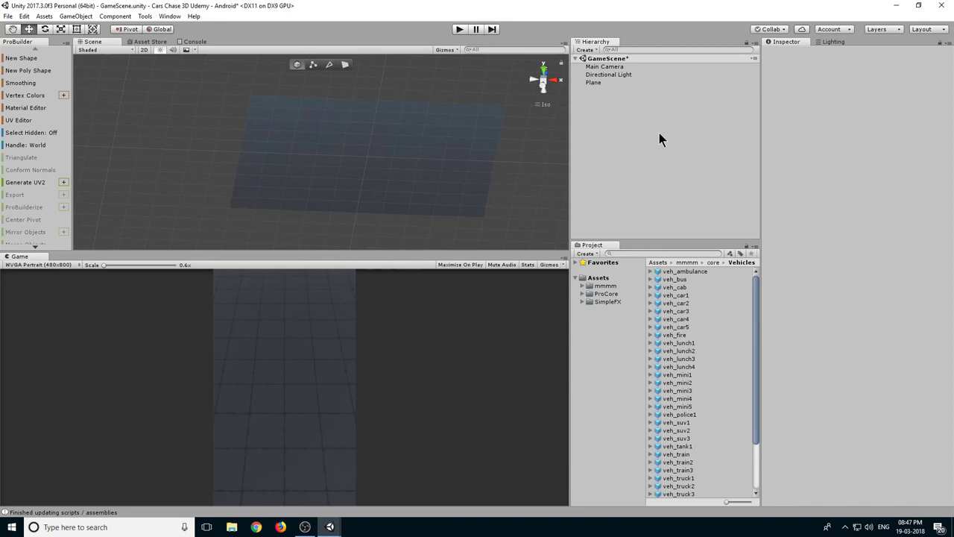
pyautogui.moveTo(486, 253); pyautogui.dragTo(484, 233)
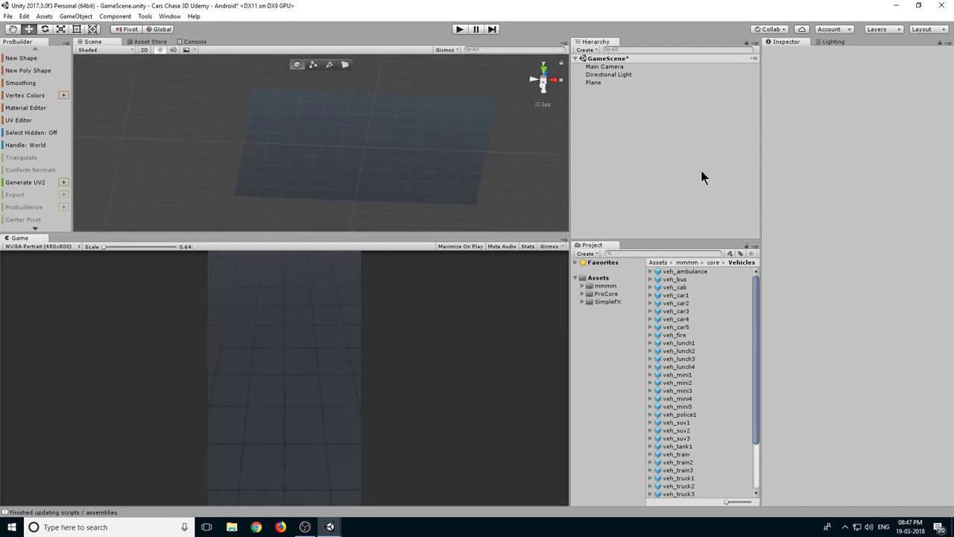